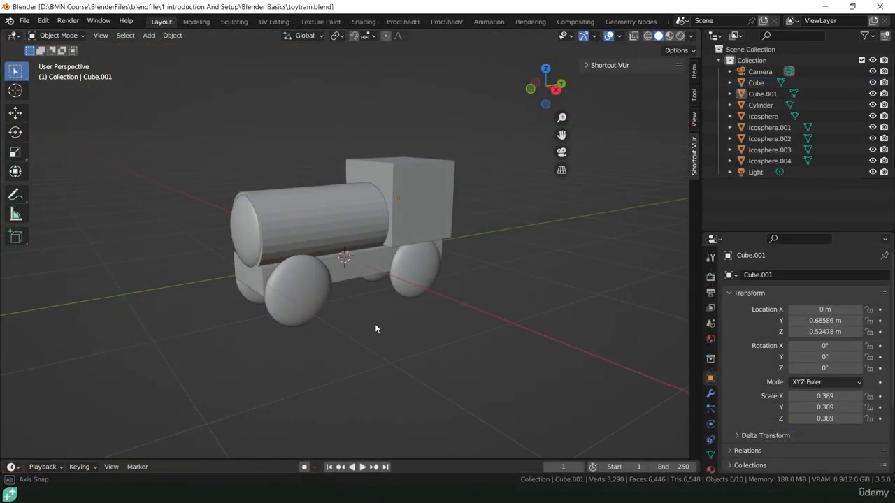
Orbit and zoom around the toy train to inspect its faceted parts.
middle_click_drag(373, 326, 391, 315)
scroll(401, 282, "up", 3)
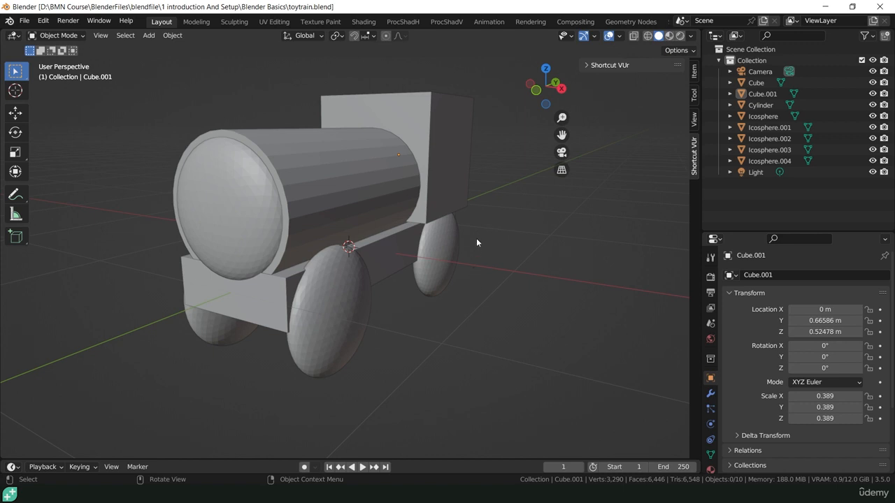
middle_click_drag(516, 288, 570, 320)
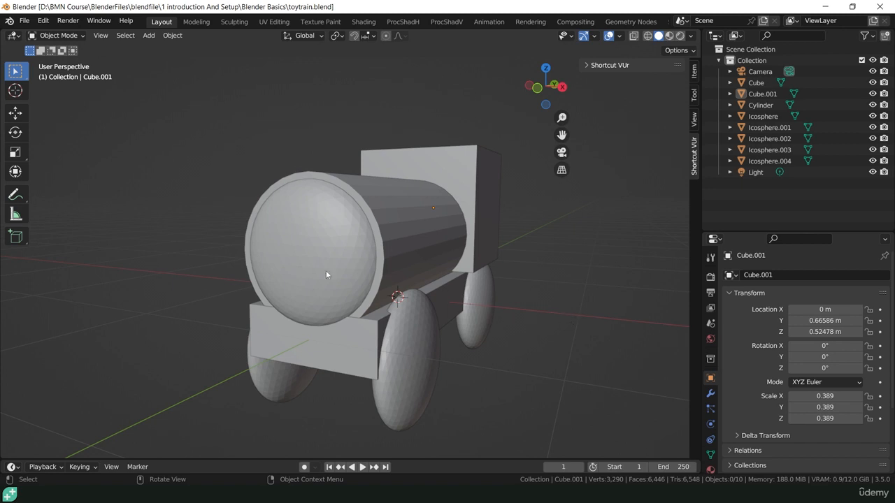
middle_click_drag(461, 322, 496, 328)
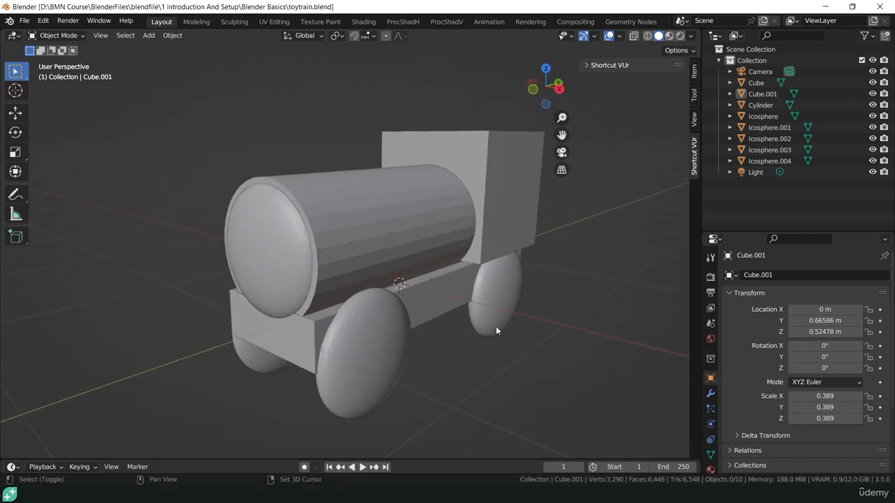
scroll(429, 319, "up", 3)
middle_click_drag(430, 319, 533, 329, "shift")
scroll(513, 316, "up", 1)
scroll(514, 315, "down", 2)
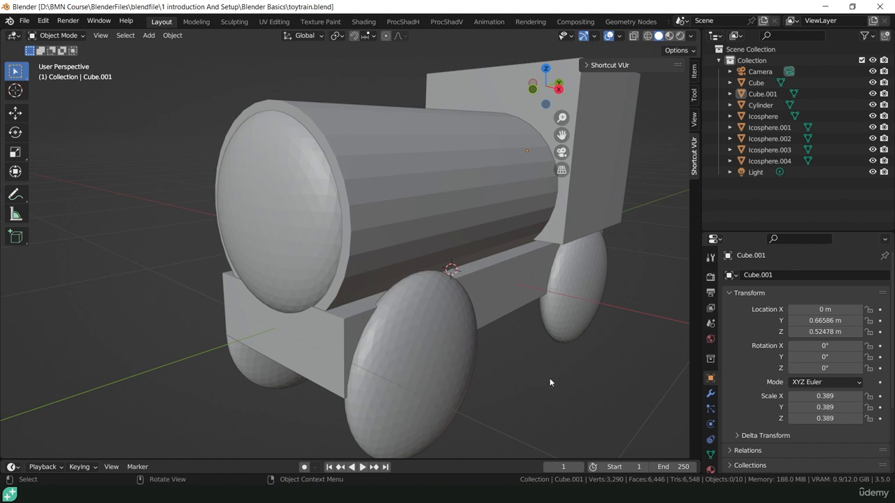
left_click(354, 200)
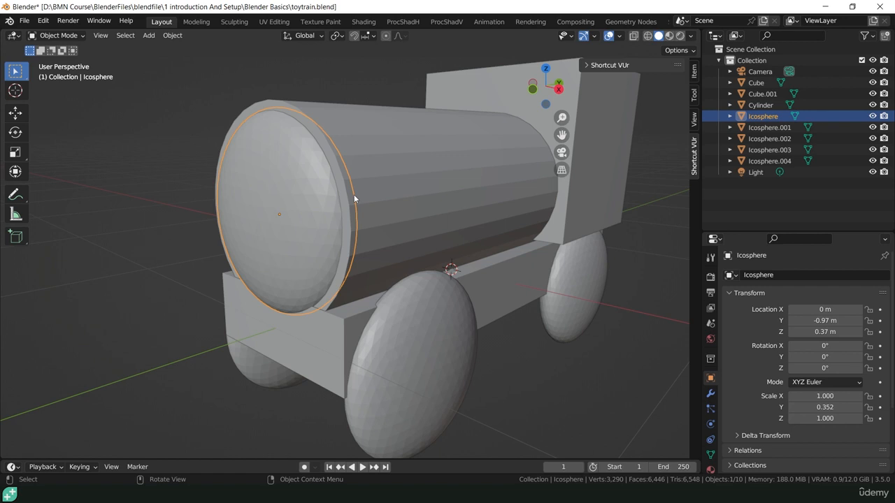
left_click(593, 357)
scroll(538, 351, "down", 4)
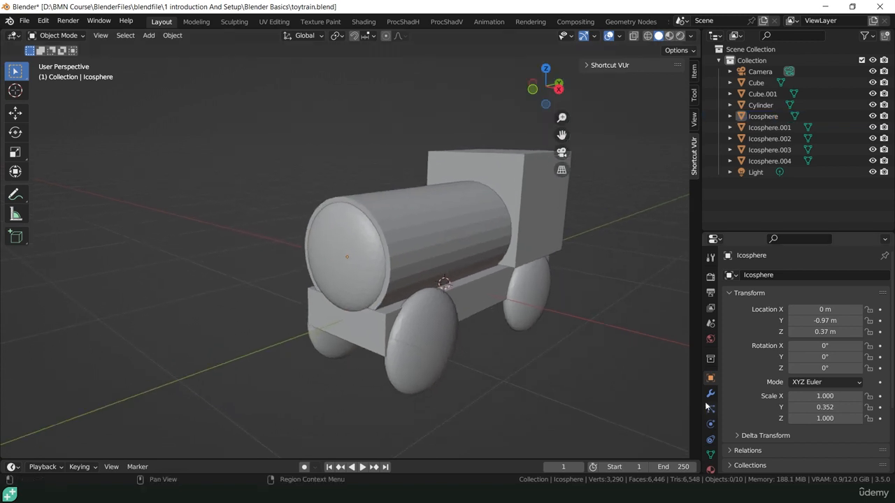
Select every train part, apply Shade Auto Smooth, then deselect and check from the other side.
key("a")
right_click(345, 186)
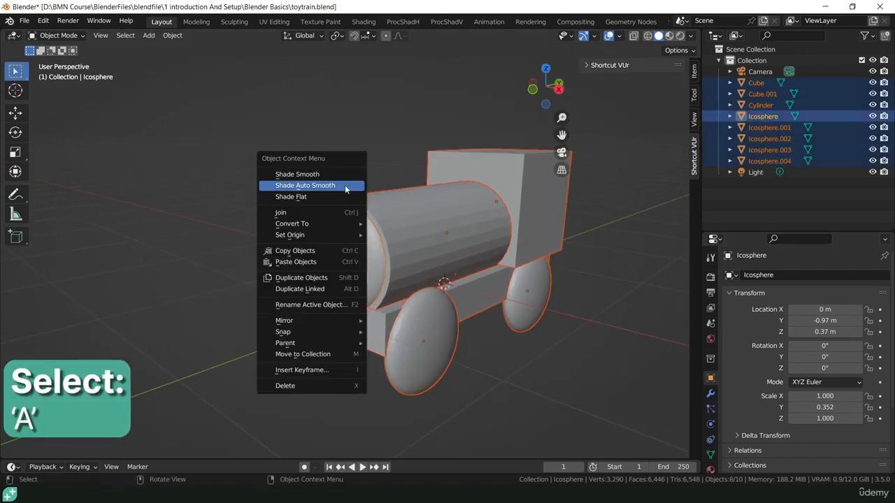
left_click(289, 186)
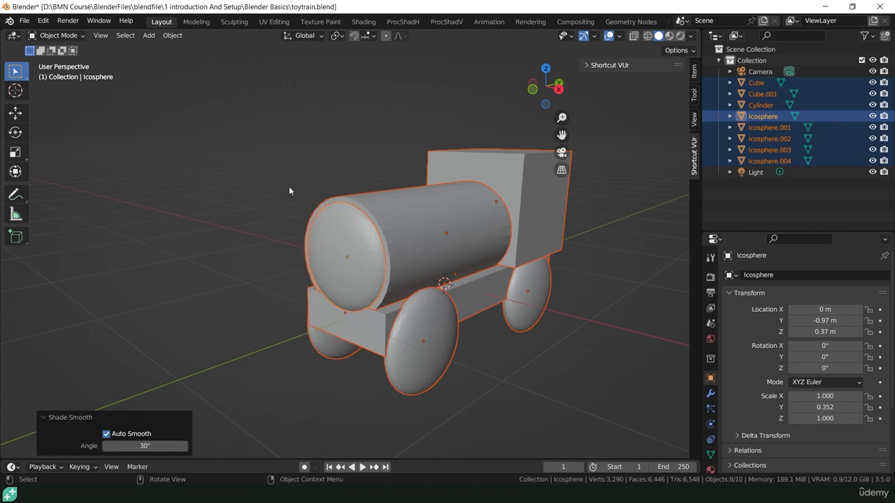
left_click(536, 392)
scroll(389, 281, "up", 5)
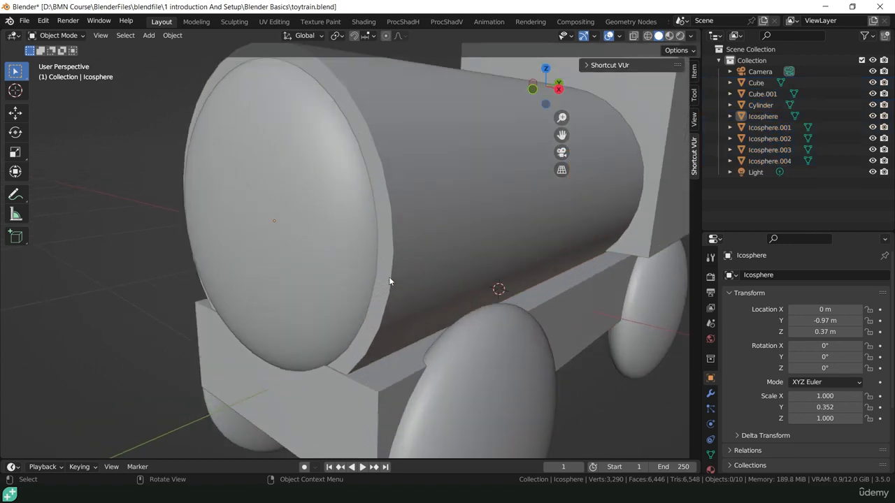
scroll(413, 281, "down", 2)
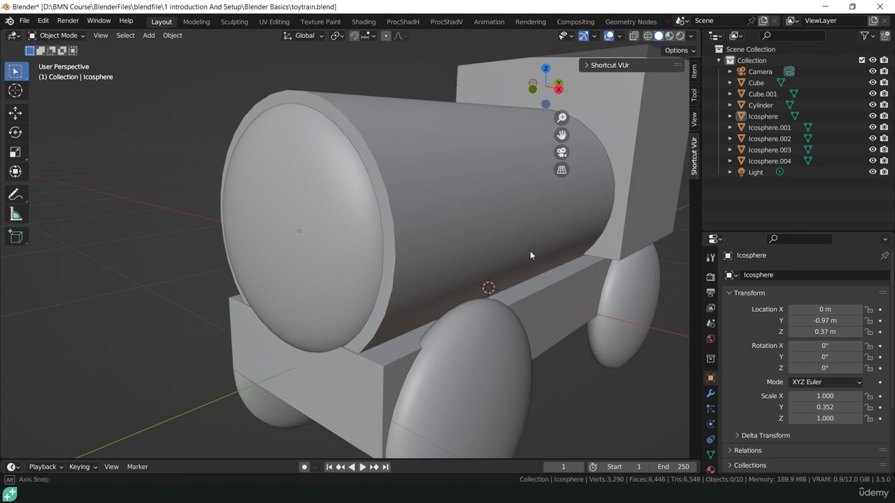
middle_click_drag(530, 250, 407, 284)
scroll(465, 249, "down", 3)
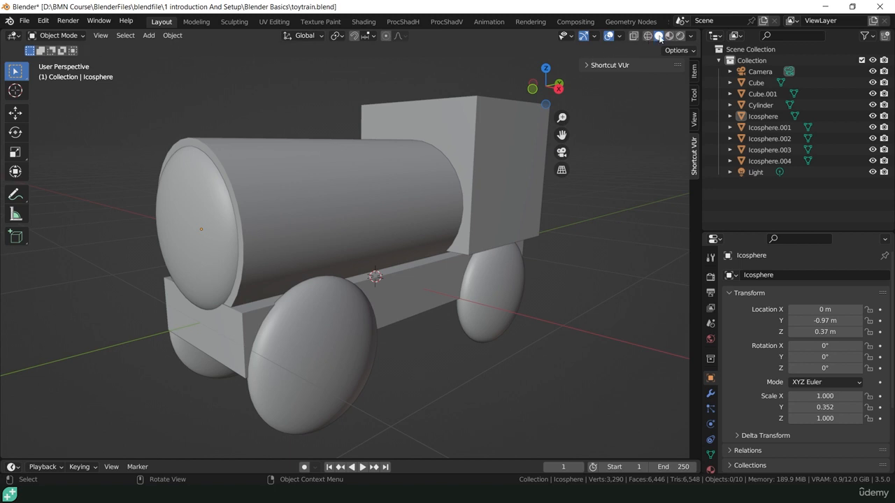
Switch from ProcShadH to the ProcShadV workspace.
left_click(619, 66)
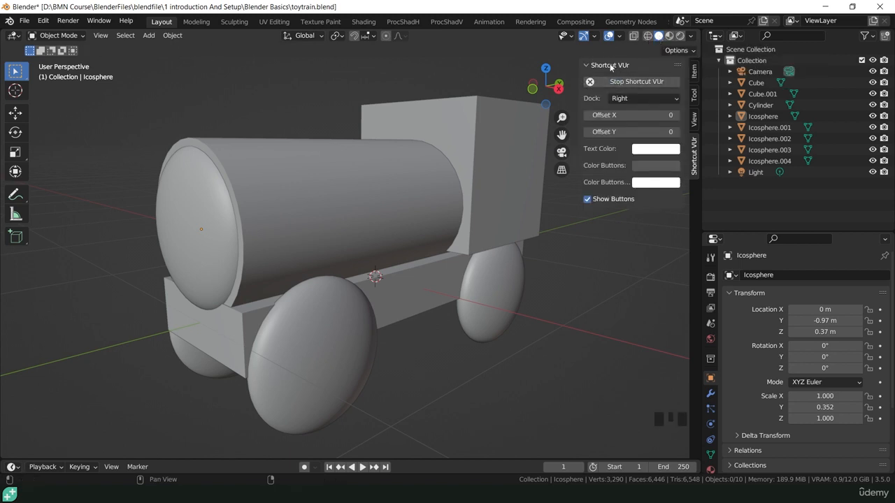
left_click(612, 66)
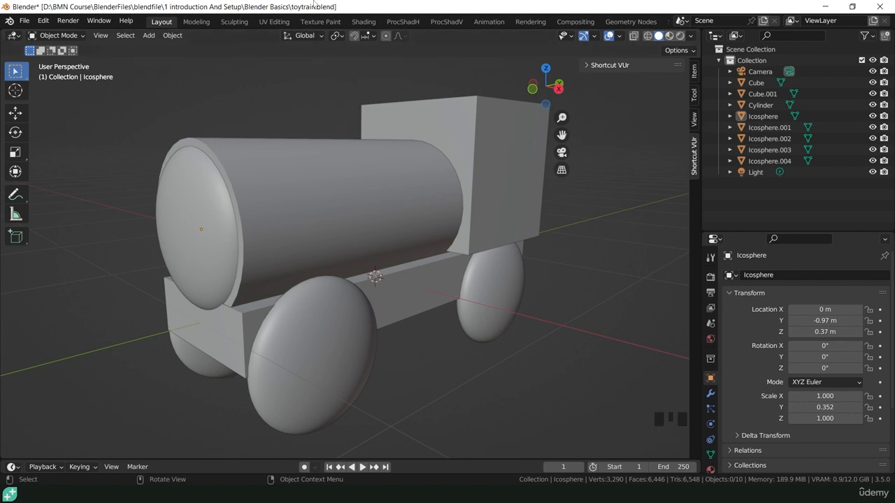
left_click(402, 22)
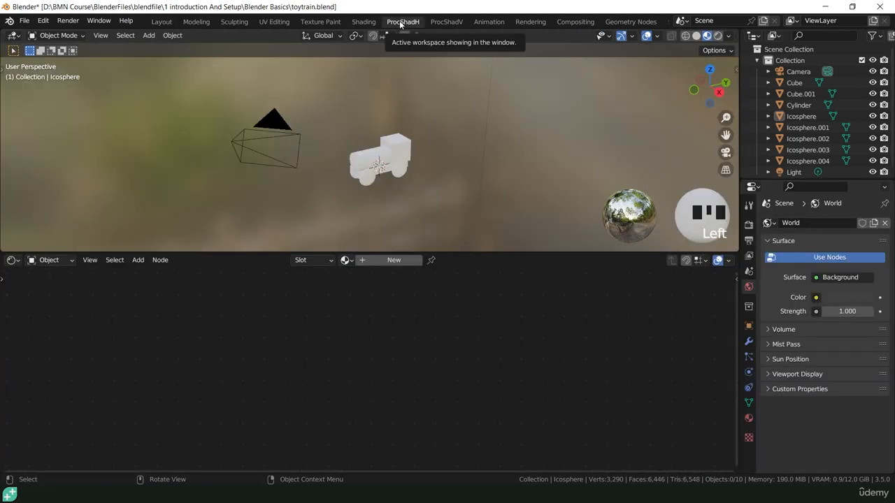
left_click(445, 21)
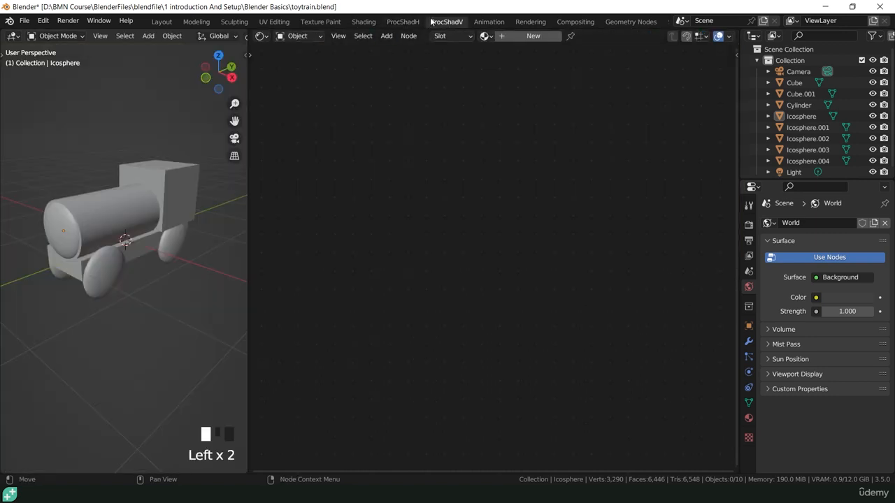
Widen the 3D view by dragging the area borders and reframe the train.
left_click_drag(247, 188, 270, 191)
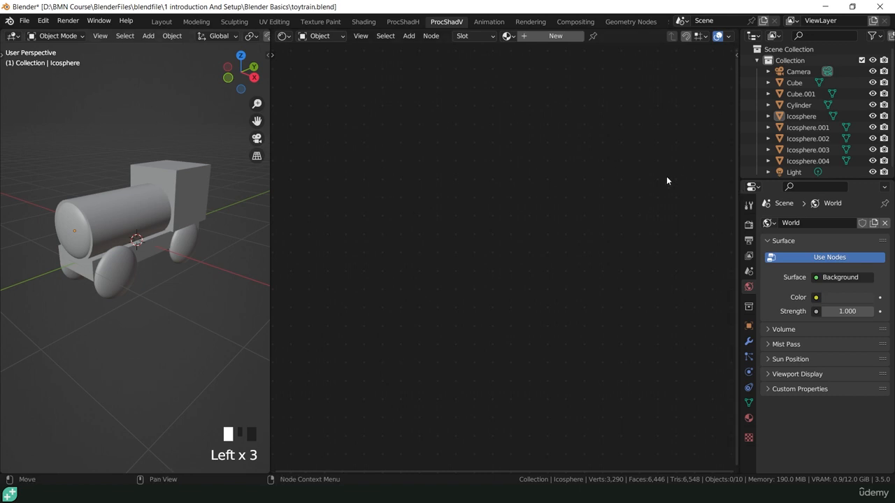
left_click_drag(739, 192, 788, 193)
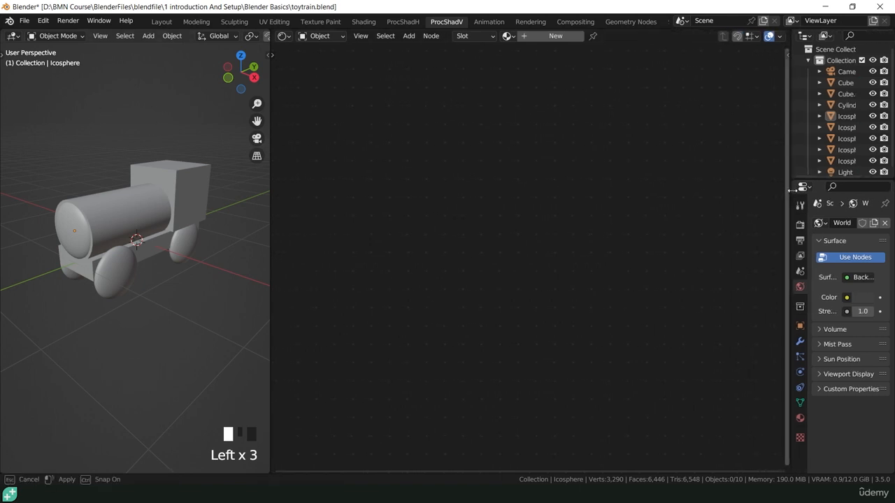
left_click_drag(267, 184, 314, 184)
scroll(155, 180, "up", 4)
middle_click_drag(155, 183, 245, 229)
scroll(197, 243, "down", 3)
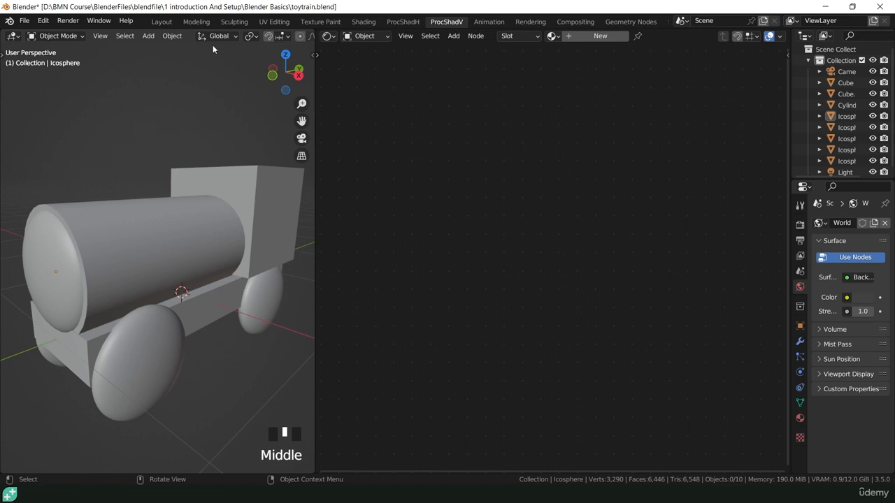
middle_click_drag(237, 40, 48, 23)
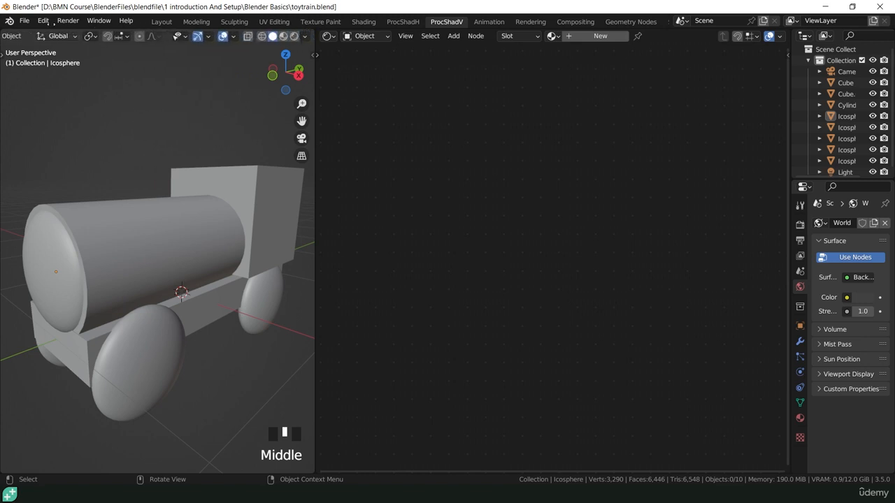
scroll(48, 23, "down", 1)
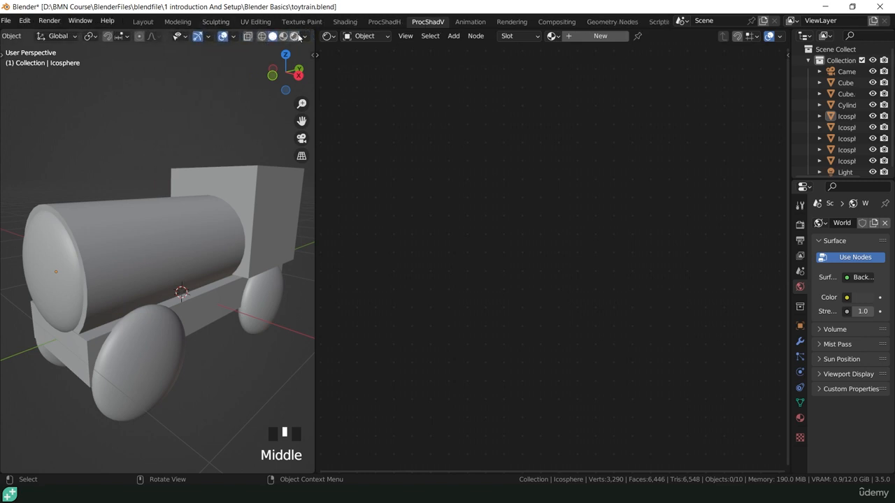
left_click(262, 39)
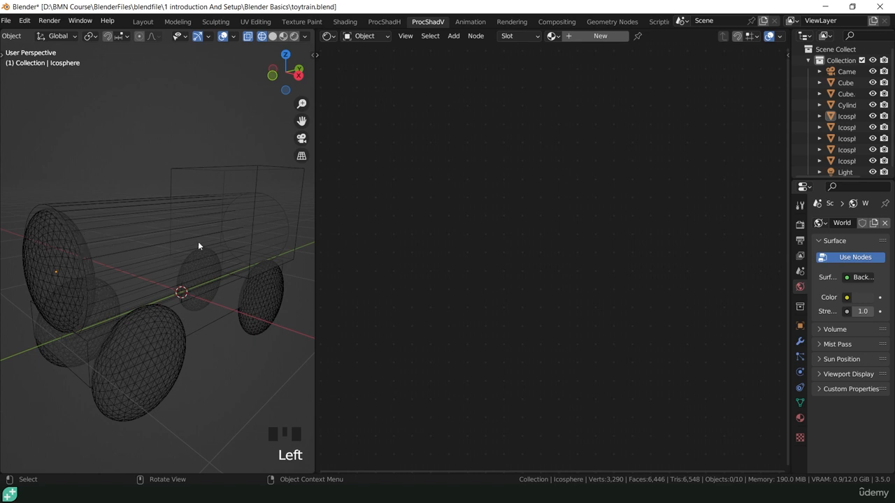
left_click(272, 35)
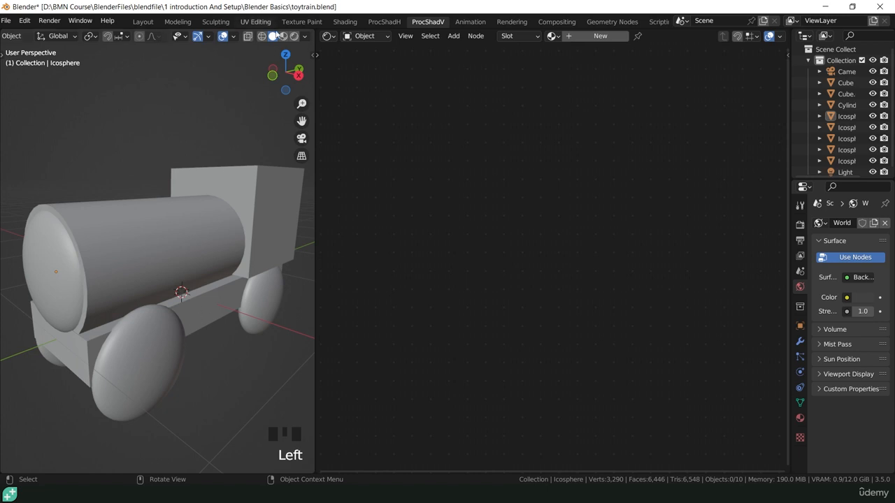
left_click(306, 37)
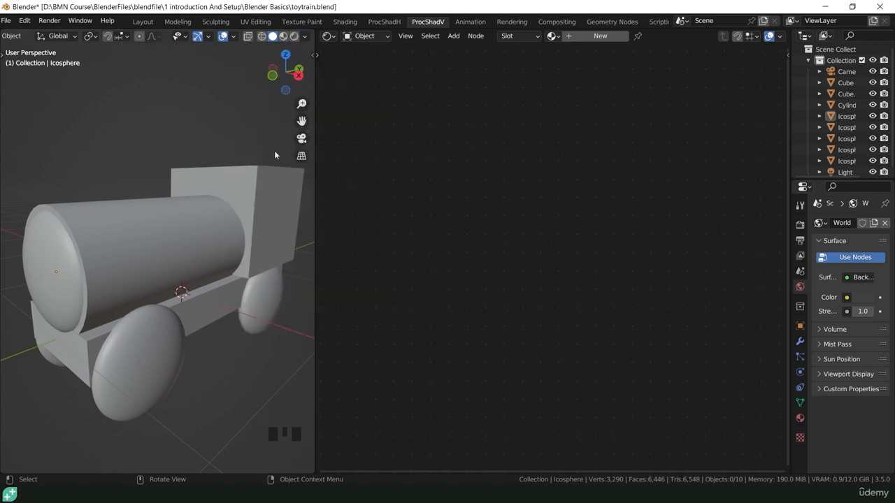
Use Material Preview with Scene Lights on, Scene World off and World Opacity 0.359.
left_click(284, 36)
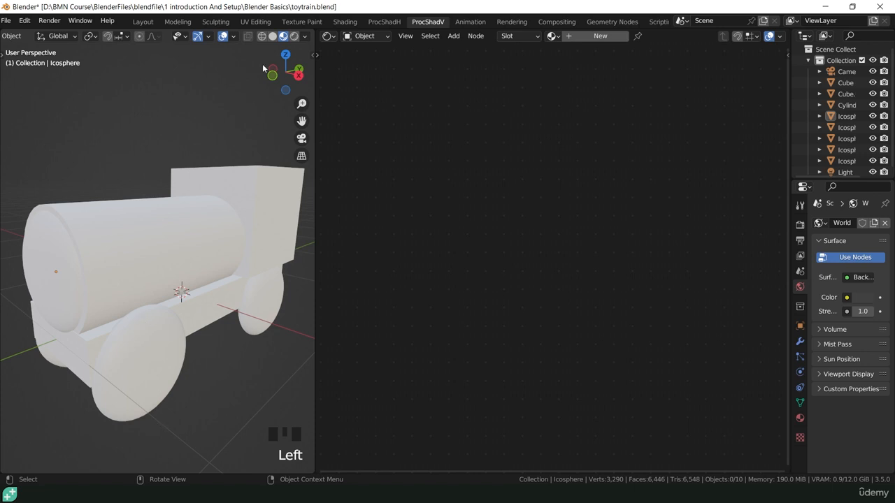
left_click(306, 37)
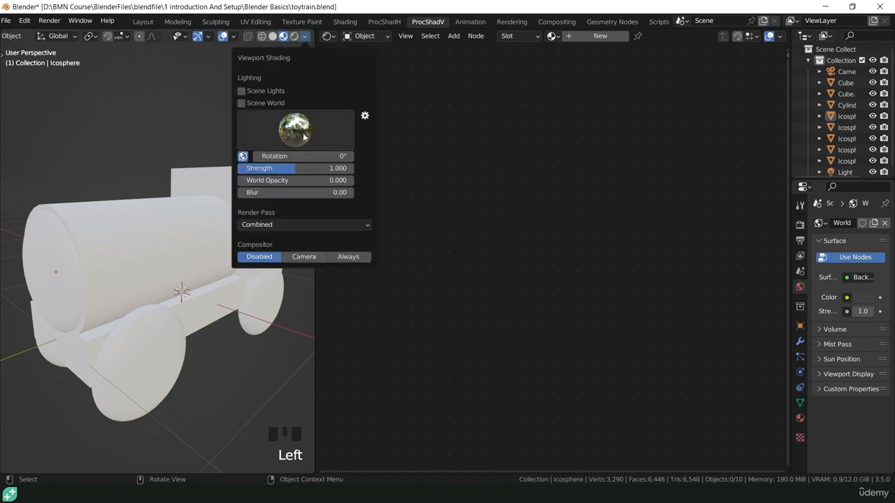
left_click(270, 92)
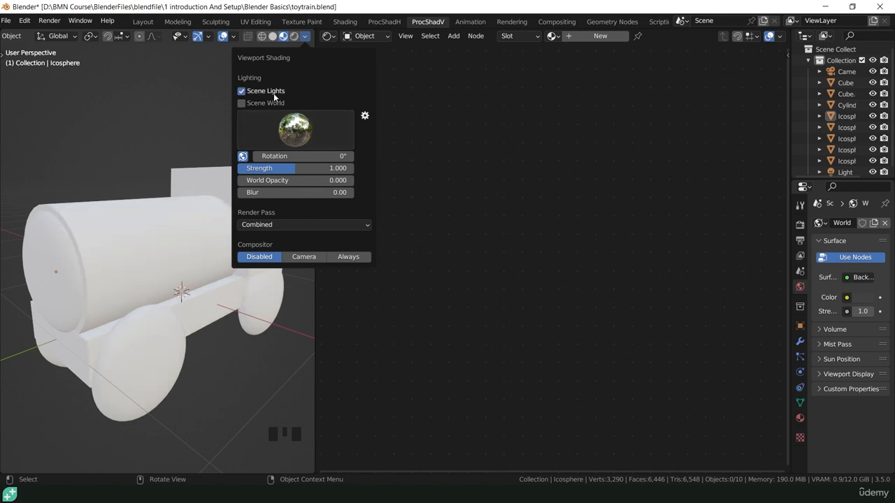
left_click(273, 93)
left_click(276, 95)
left_click(275, 103)
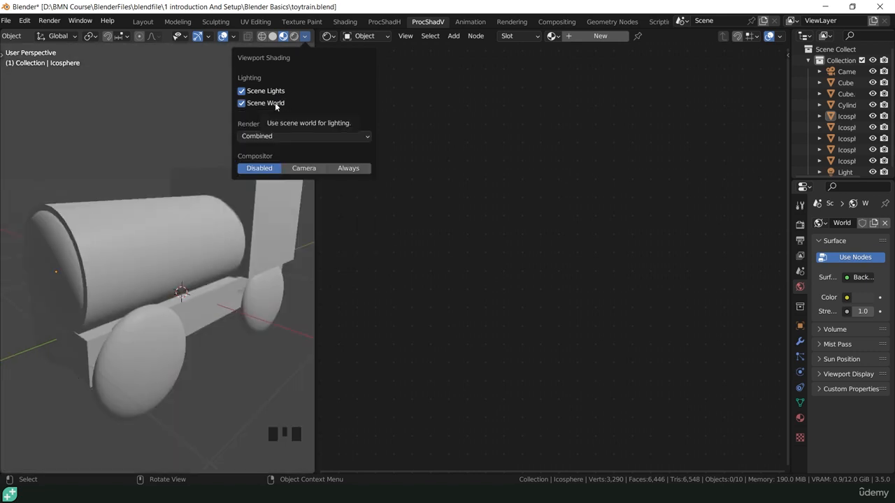
left_click(275, 103)
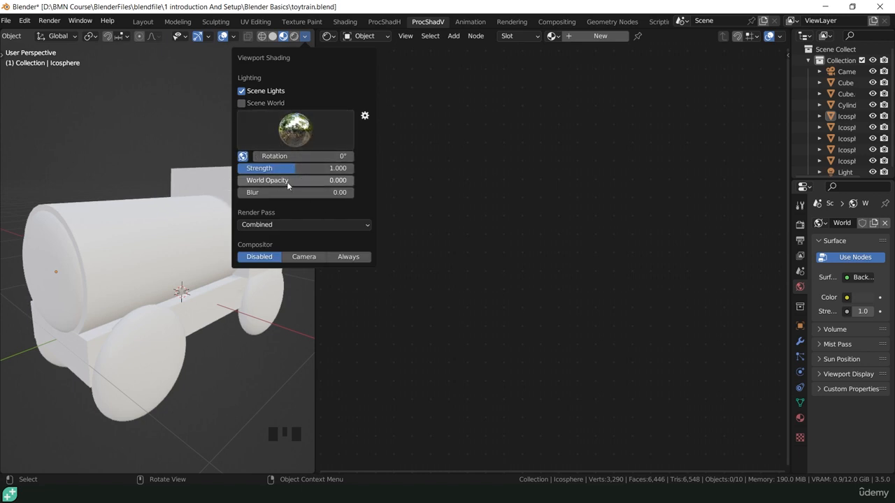
mouse_move(286, 182)
left_mouse_down()
mouse_move(353, 181)
mouse_move(261, 180)
mouse_move(354, 180)
mouse_move(209, 206)
left_mouse_up()
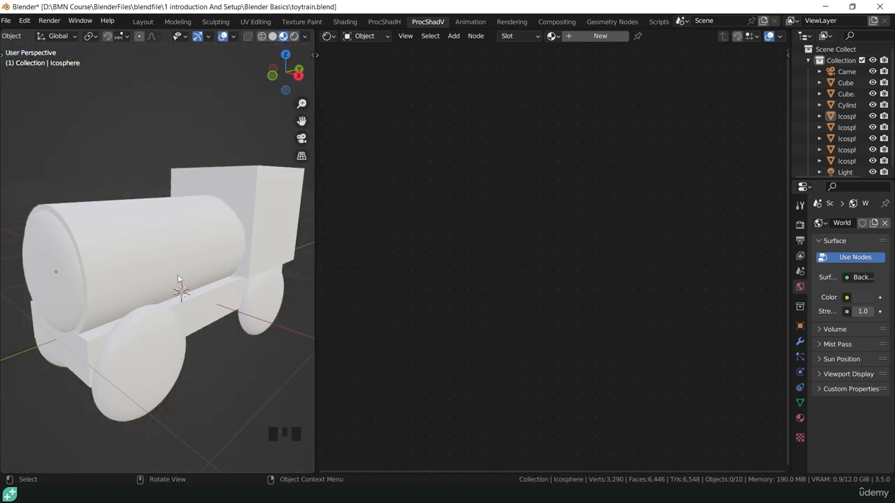
Raise World Opacity to 0.554 and Blur to 0.55, keeping HDRI Strength at 1.
left_click(305, 37)
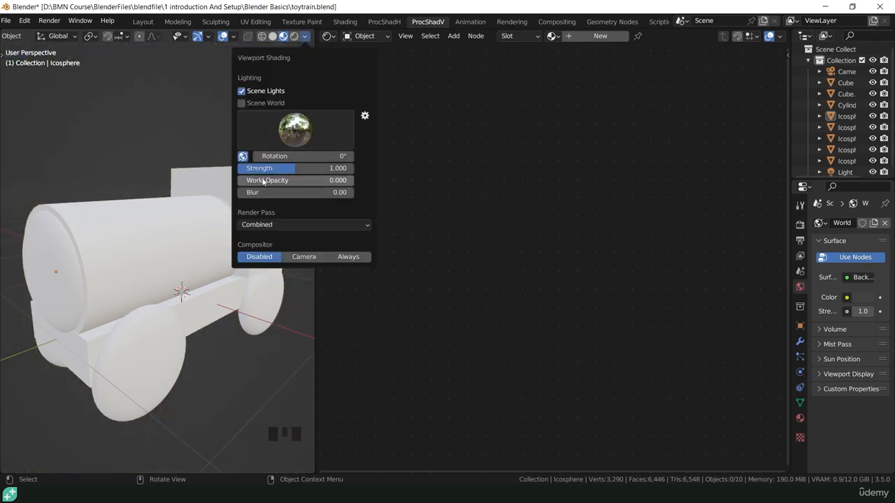
mouse_move(265, 180)
left_mouse_down()
mouse_move(301, 181)
mouse_move(246, 180)
mouse_move(283, 181)
mouse_move(250, 181)
mouse_move(302, 192)
left_mouse_up()
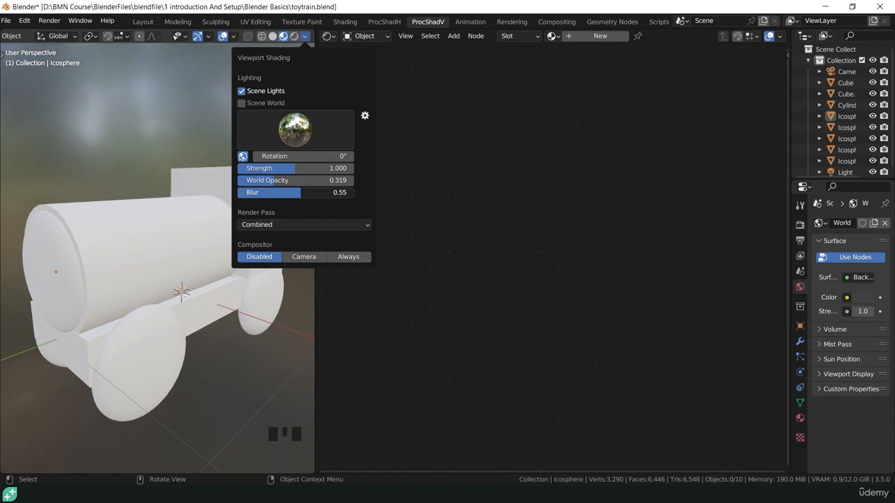
mouse_move(293, 180)
left_mouse_down()
mouse_move(329, 180)
mouse_move(300, 184)
left_mouse_up()
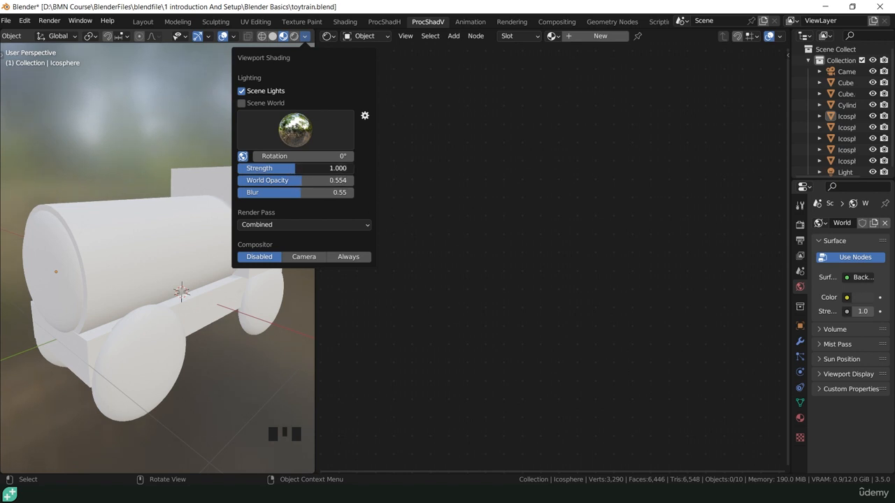
mouse_move(295, 168)
left_mouse_down()
mouse_move(353, 169)
mouse_move(239, 168)
mouse_move(339, 169)
mouse_move(310, 168)
left_mouse_up()
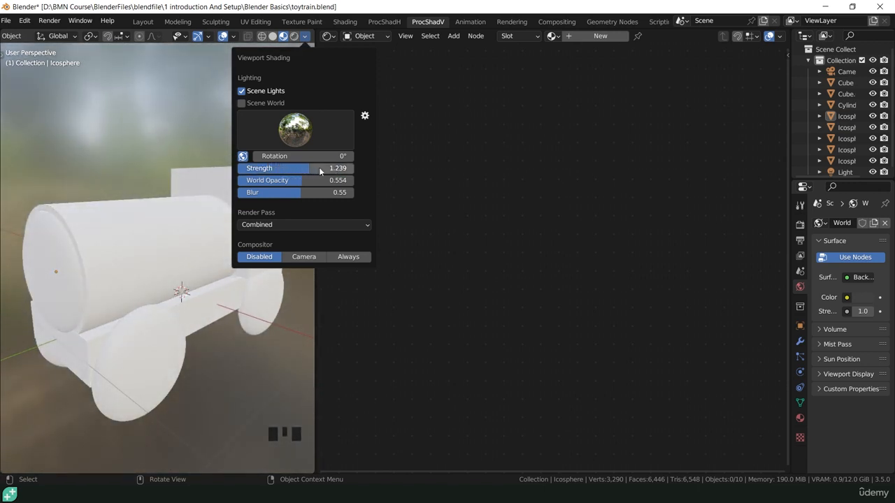
left_click(321, 169)
type("1")
key("Return")
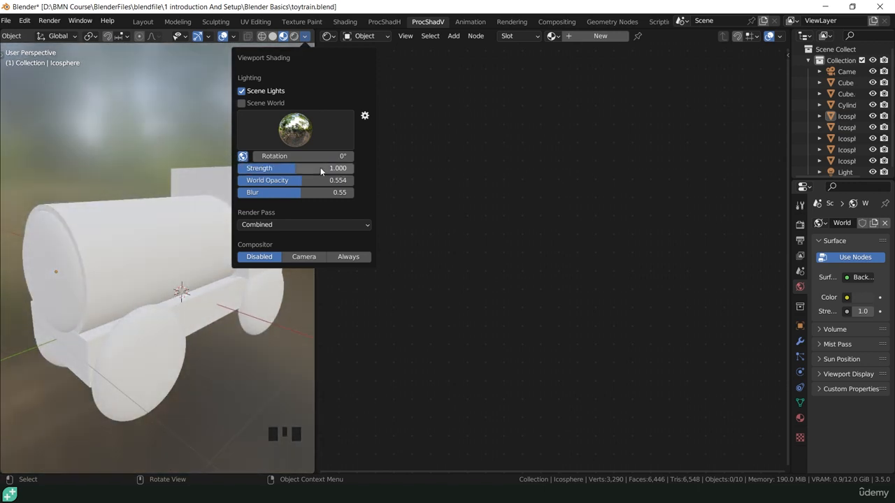
Try the HDRIs, settle on the interior one, and switch to Rendered shading.
left_click(314, 135)
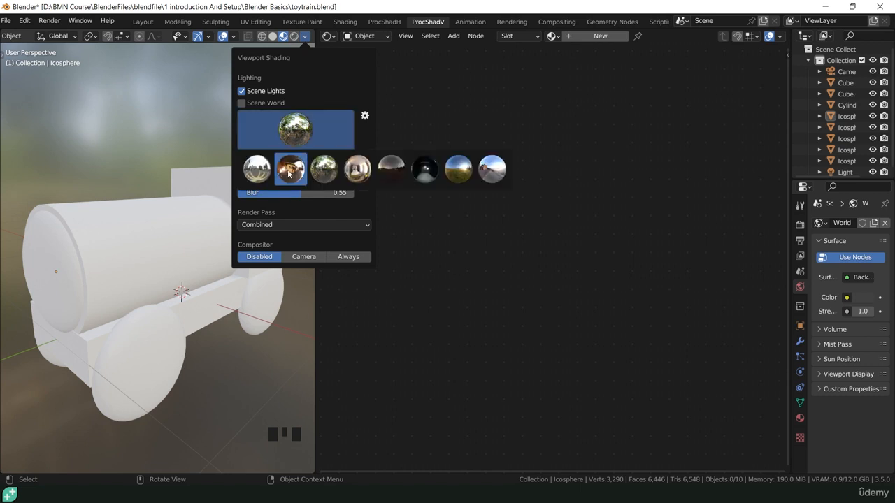
left_click(266, 170)
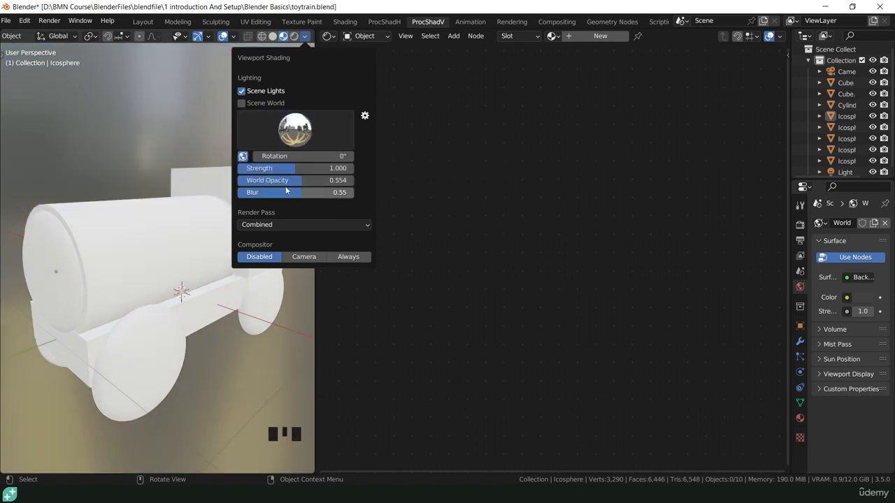
left_click(297, 137)
left_click(291, 170)
left_click(298, 135)
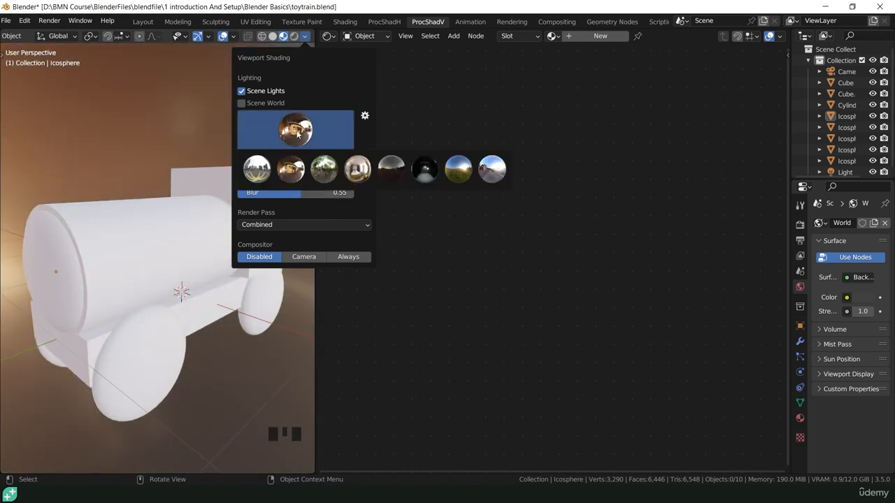
left_click(358, 175)
left_click(297, 135)
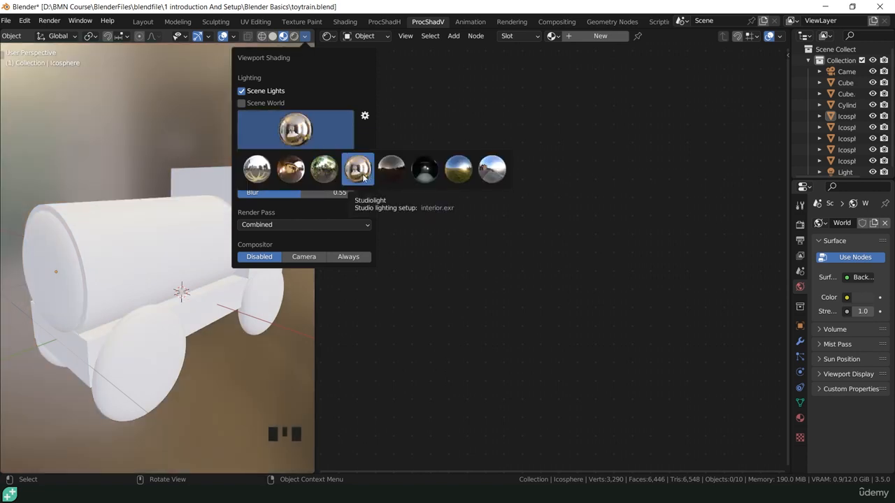
right_click(363, 178)
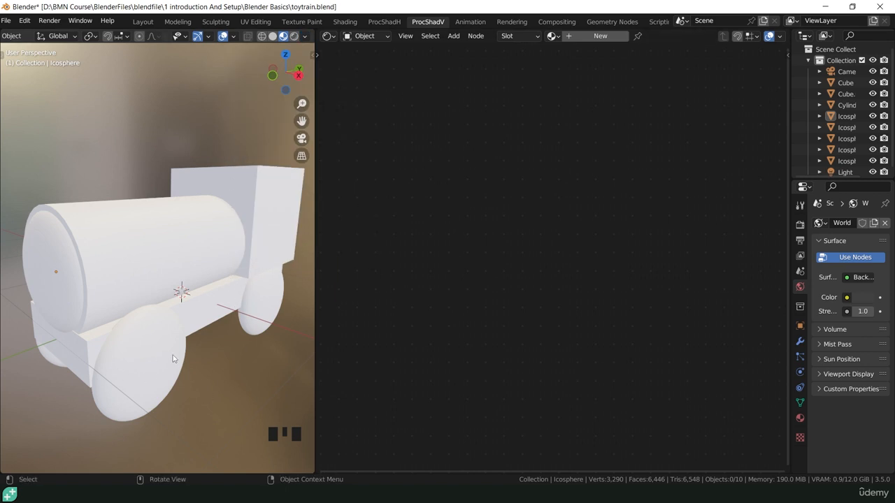
left_click(294, 37)
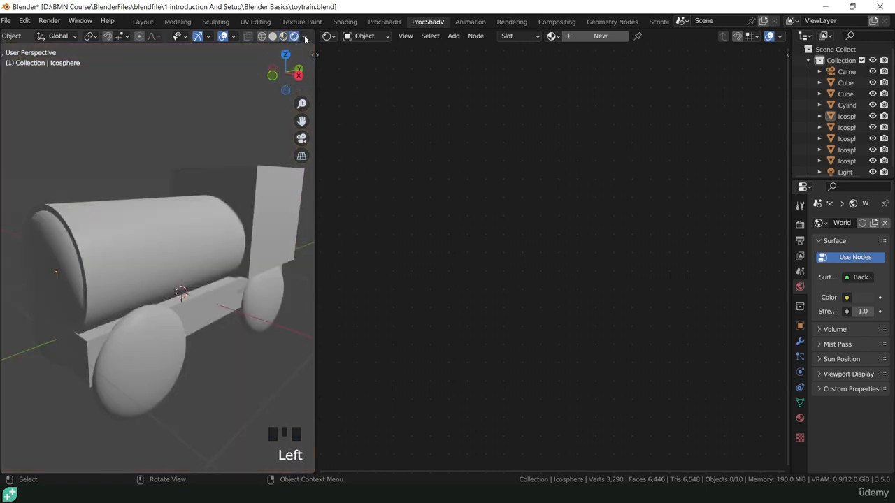
In Rendered shading options keep Scene Lights on and turn Scene World off.
left_click(305, 37)
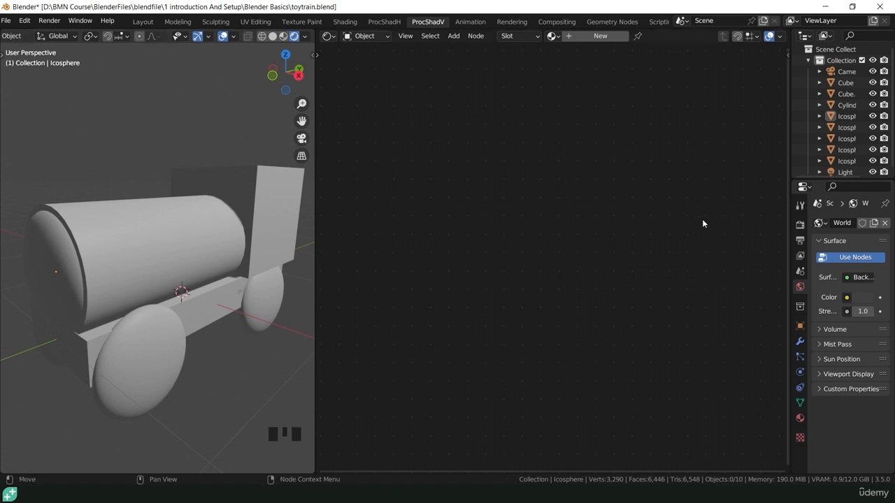
left_click(305, 36)
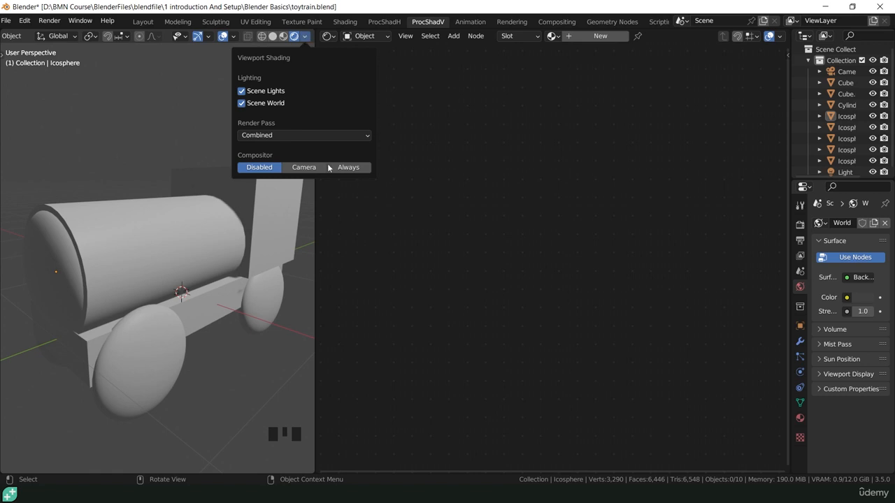
left_click(243, 92)
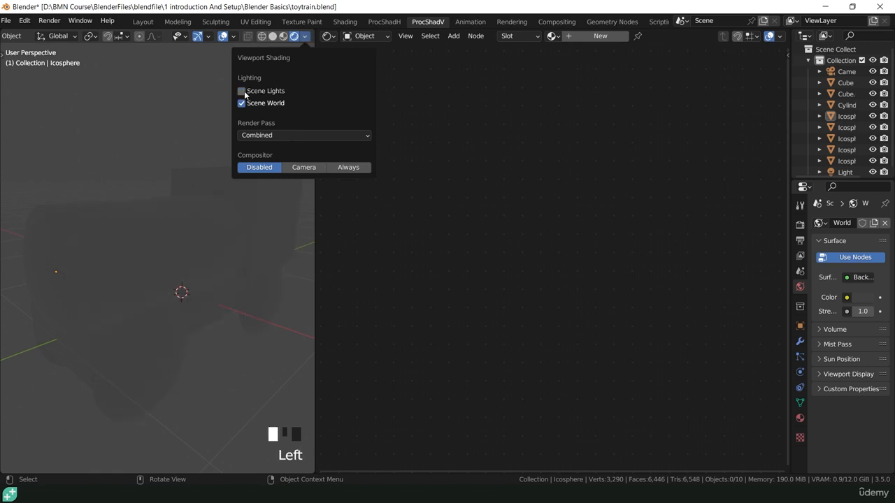
left_click(243, 92)
left_click(241, 103)
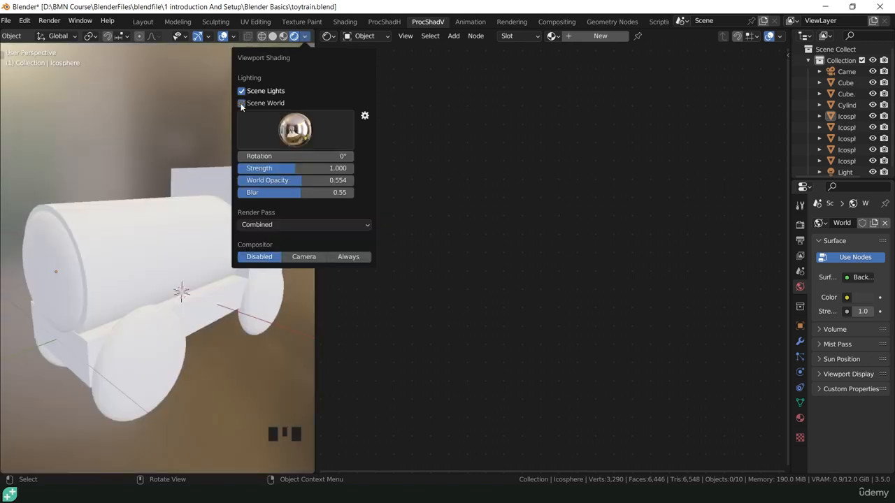
left_click(241, 103)
left_click(242, 103)
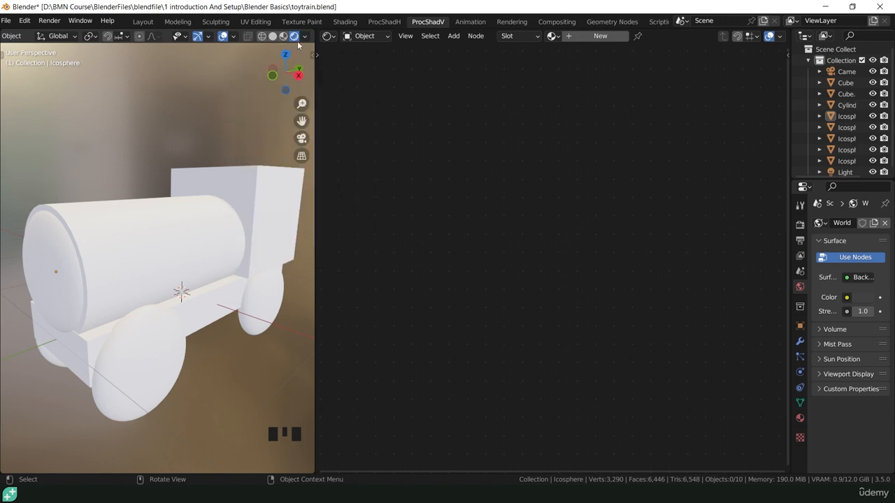
Flip between shading modes, leaving the viewport in Rendered shading.
left_click(294, 36)
left_click(295, 37)
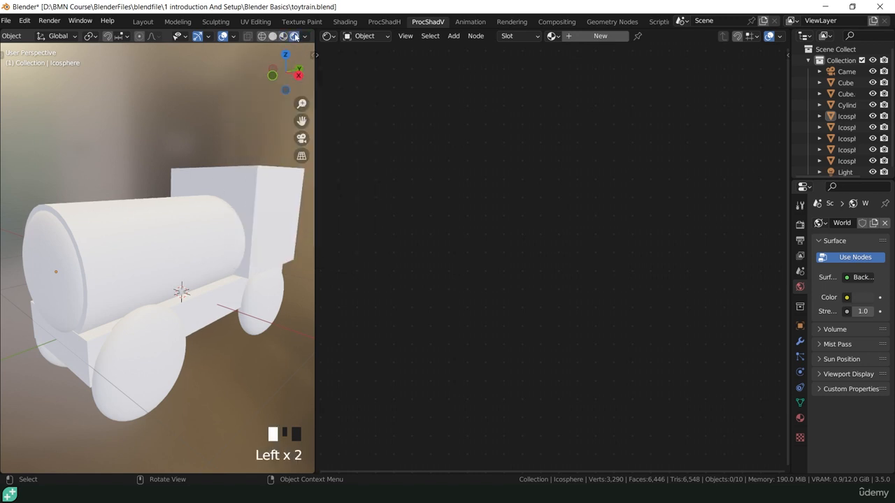
left_click(291, 36)
left_click(293, 36)
left_click(284, 37)
left_click(284, 37)
left_click(292, 37)
left_click(294, 36)
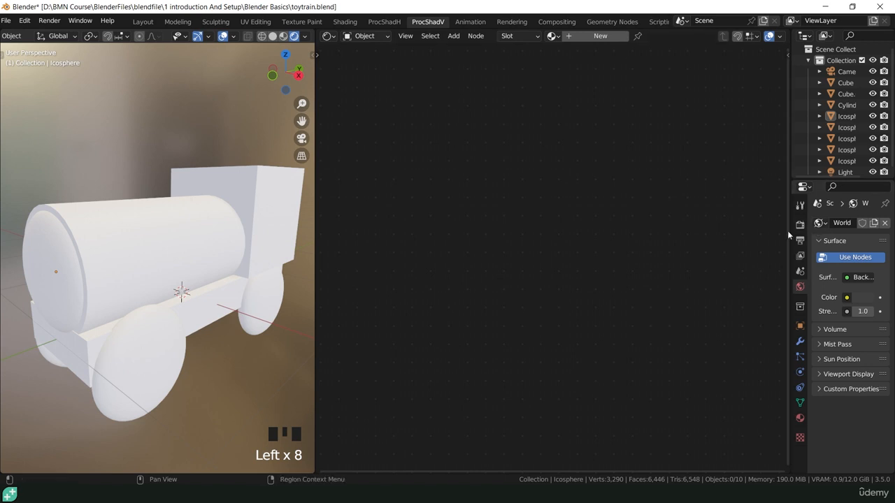
Widen the Properties editor and set the Render Engine to Cycles.
left_click_drag(808, 227, 835, 239)
left_click_drag(790, 221, 697, 225)
left_click(708, 224)
left_click(815, 224)
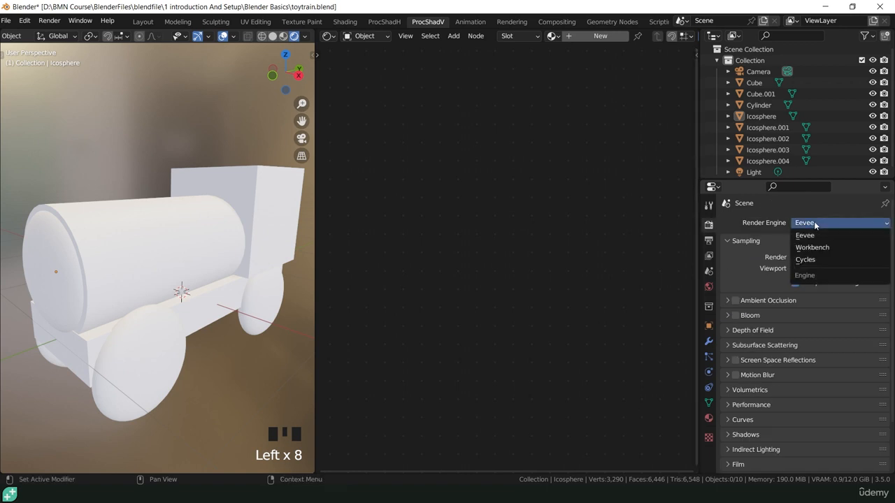
left_click(806, 259)
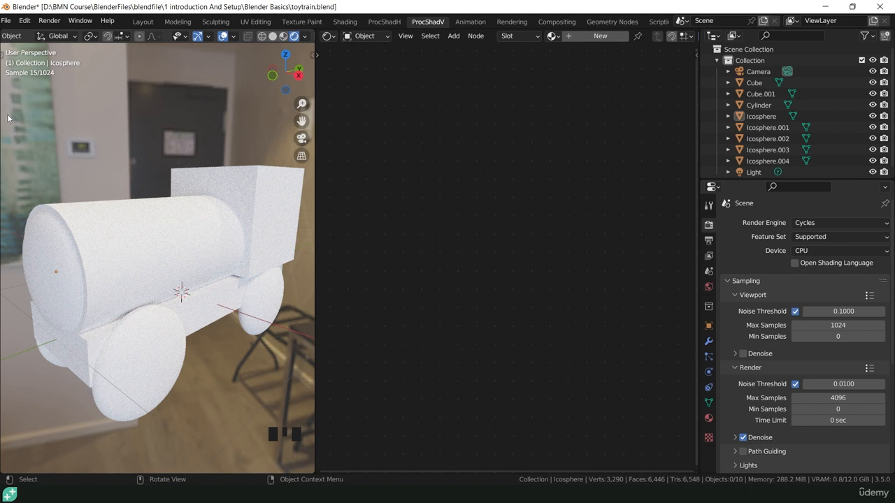
Refresh via Material Preview and Rendered to show the sharp room HDRI.
left_click(283, 36)
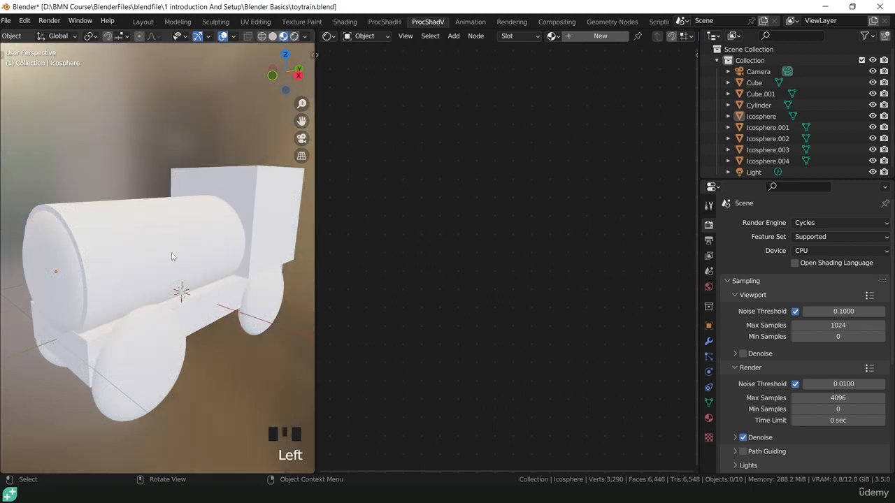
left_click(295, 37)
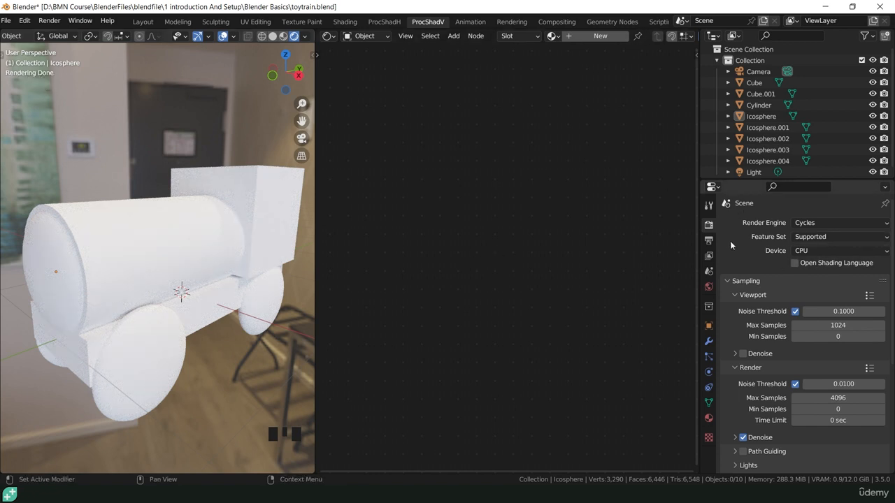
left_click(802, 252)
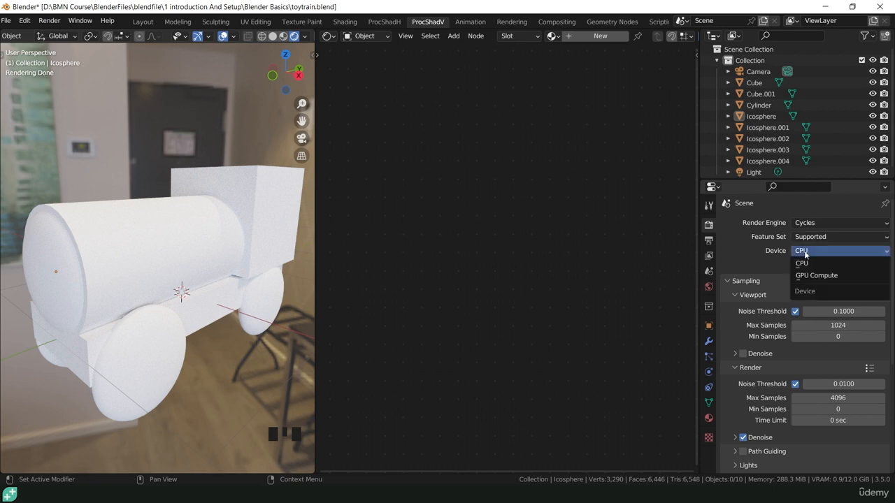
Render on GPU Compute with viewport denoising, Automatic denoiser and Albedo and Normal passes.
left_click(812, 276)
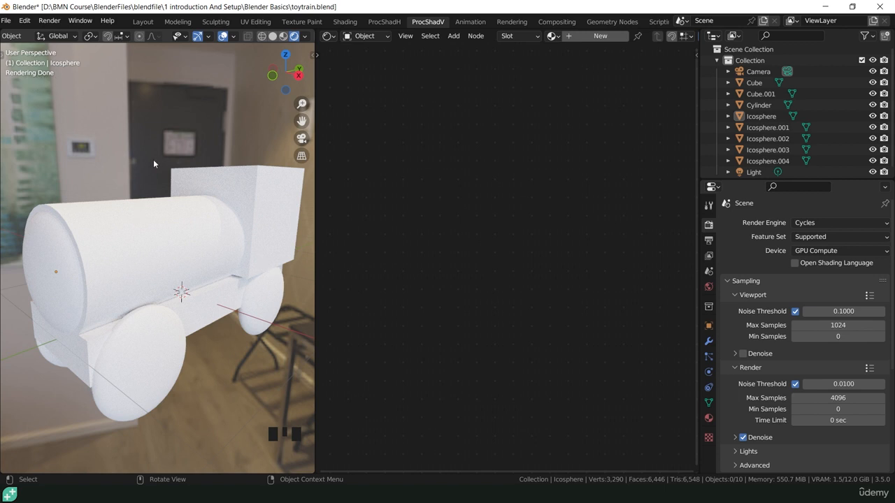
left_click(744, 354)
left_click(755, 354)
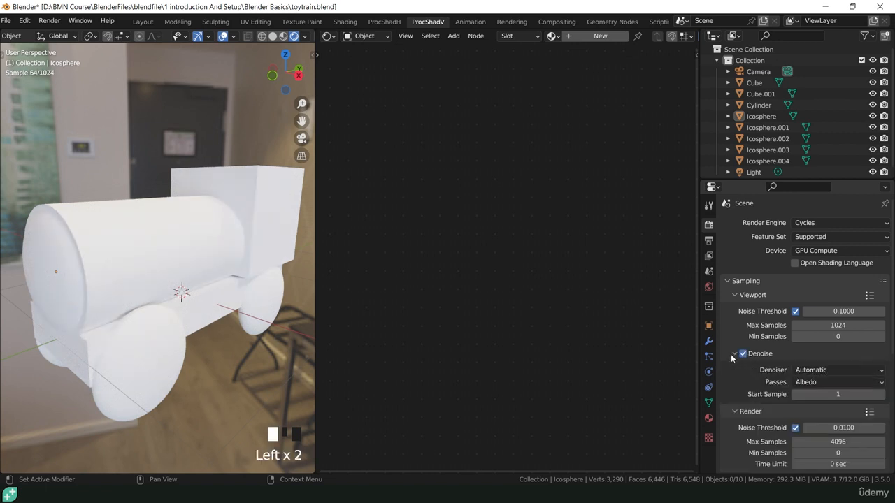
left_click(822, 369)
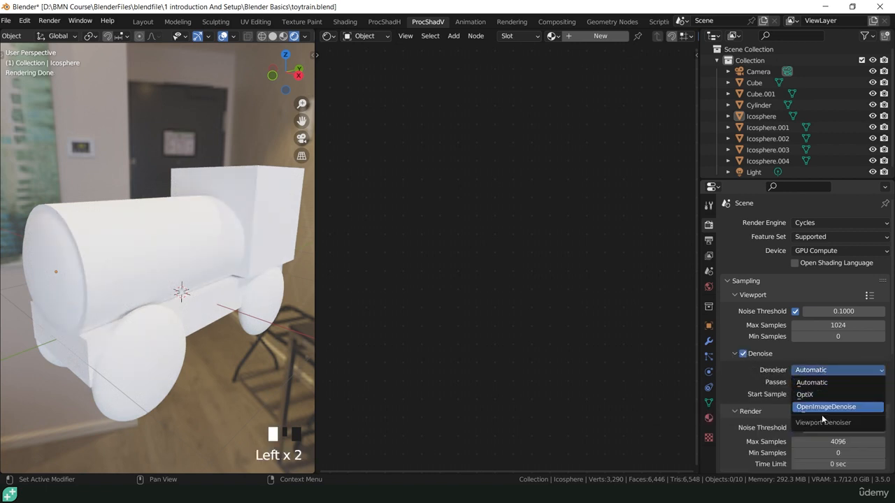
left_click(811, 383)
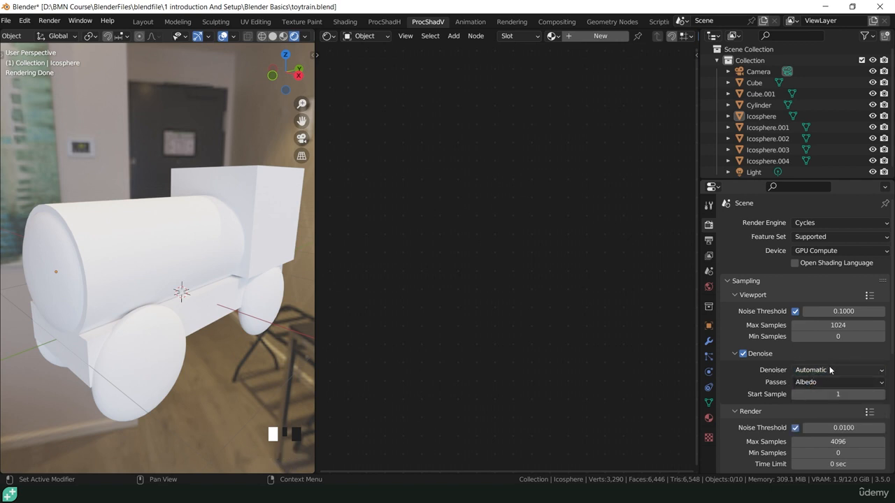
left_click(814, 383)
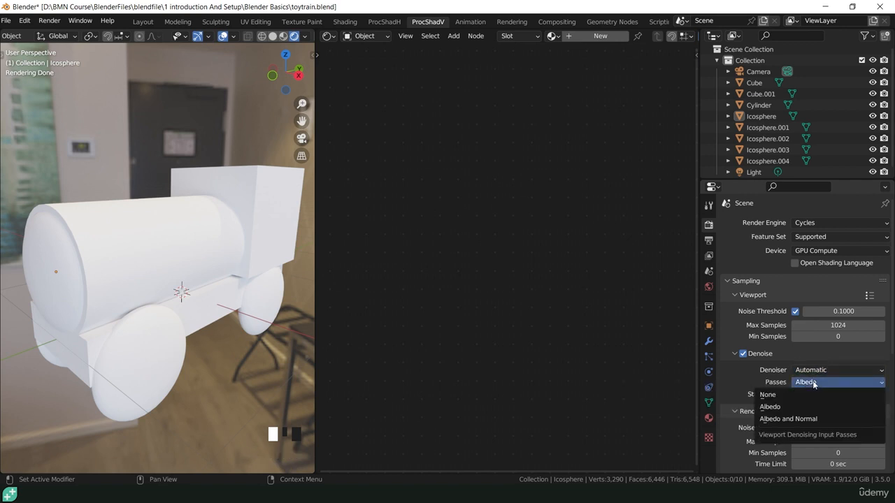
left_click(788, 419)
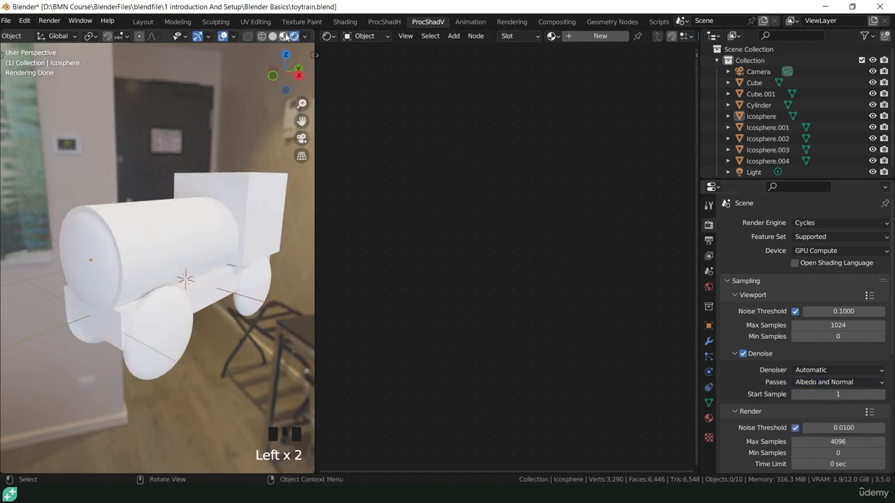
left_click(283, 36)
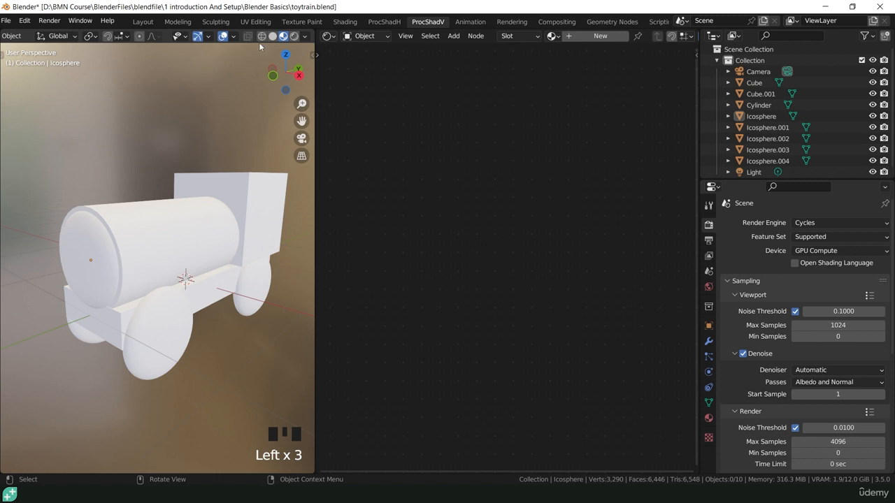
Return the viewport to Rendered shading and select the boiler Cylinder.
left_click(294, 37)
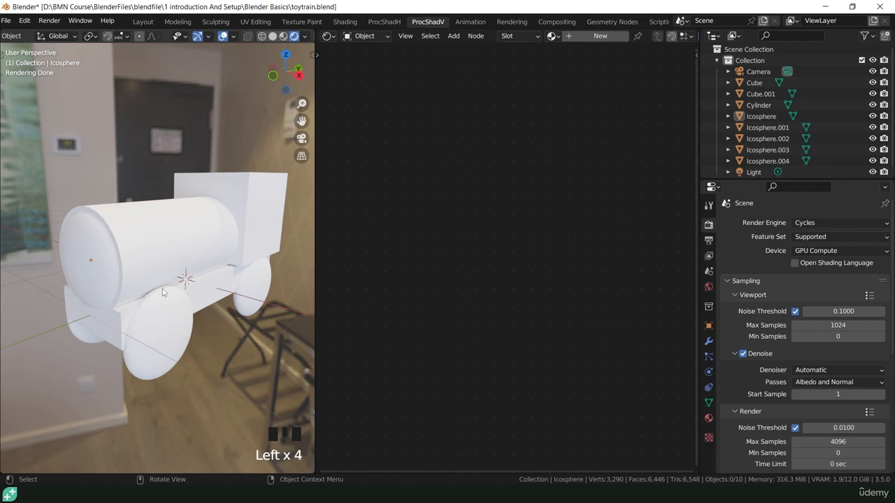
left_click(284, 38)
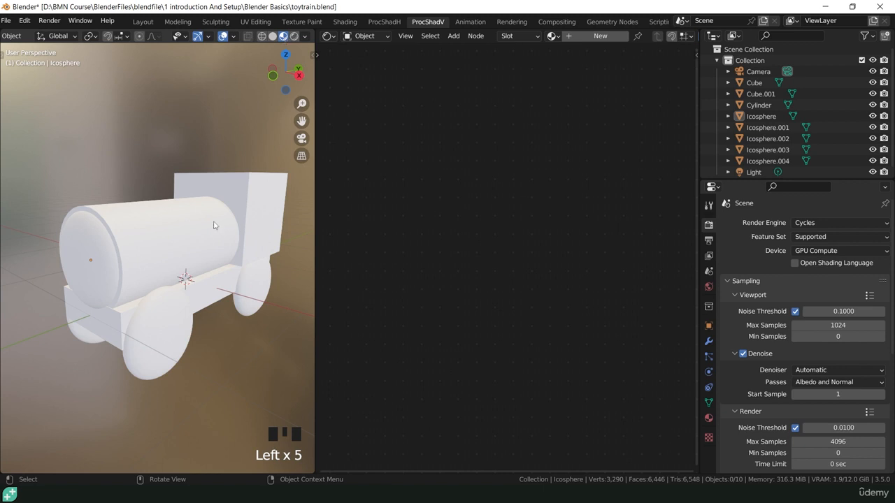
left_click(294, 36)
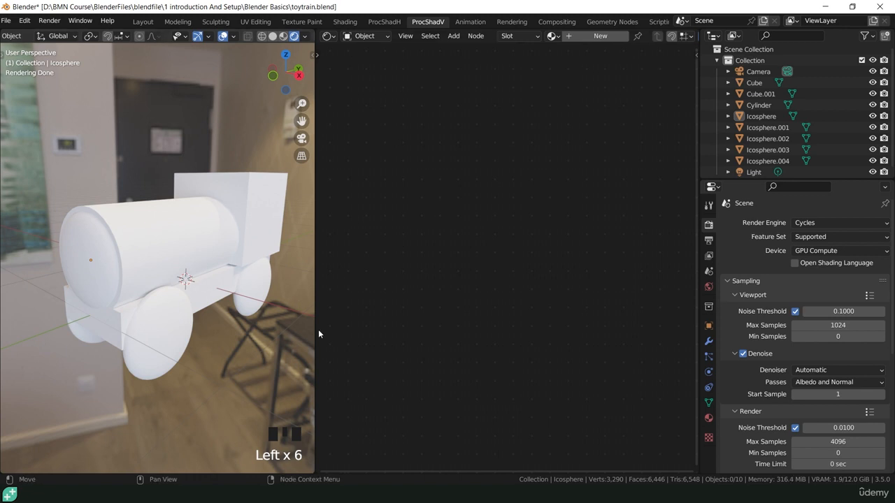
left_click(168, 242)
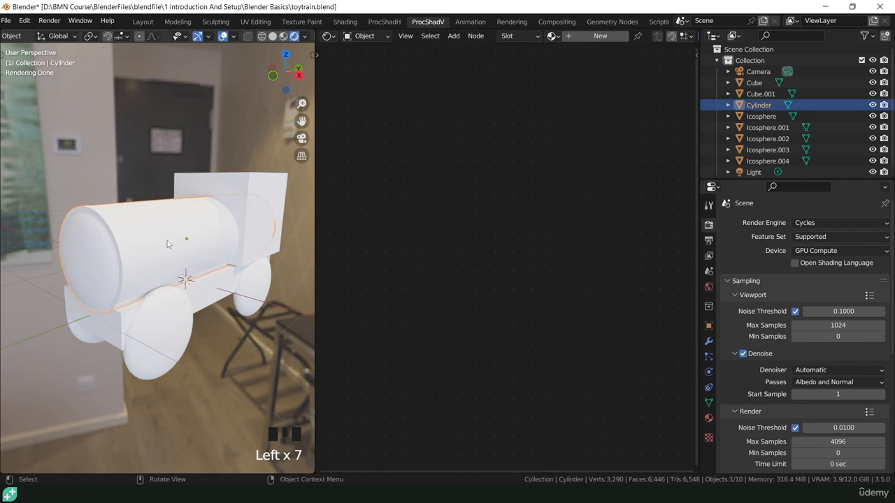
Add Material.001 to the cylinder and centre its Principled BSDF and Material Output nodes.
left_click(592, 35)
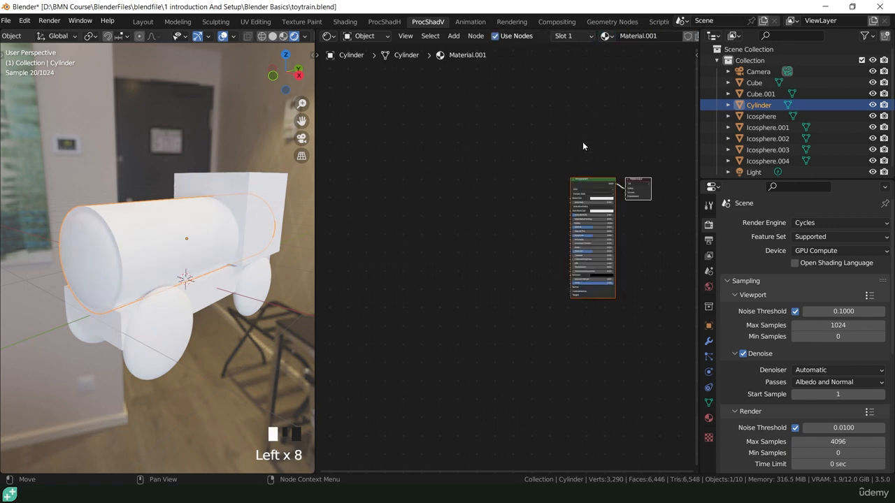
scroll(605, 199, "up", 5)
middle_click_drag(631, 200, 551, 156)
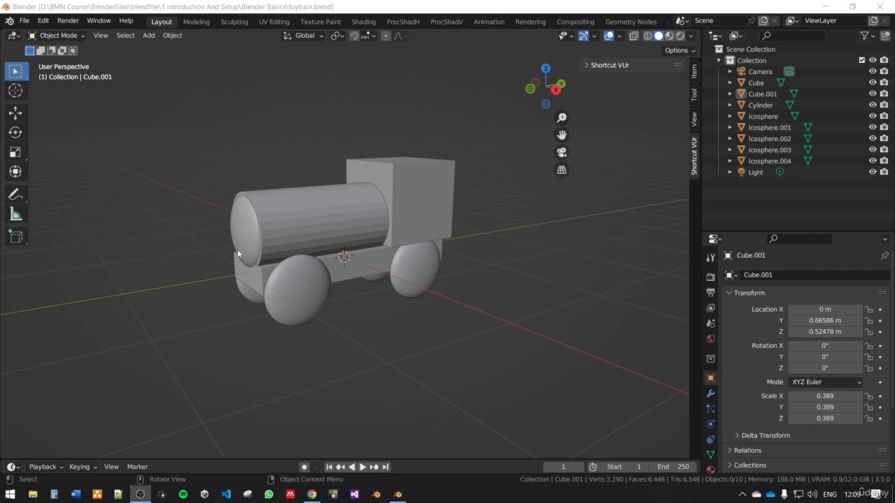
Orbit, zoom and pan to frame the train in a three-quarter side view.
middle_click_drag(368, 323, 336, 277)
scroll(336, 277, "up", 3)
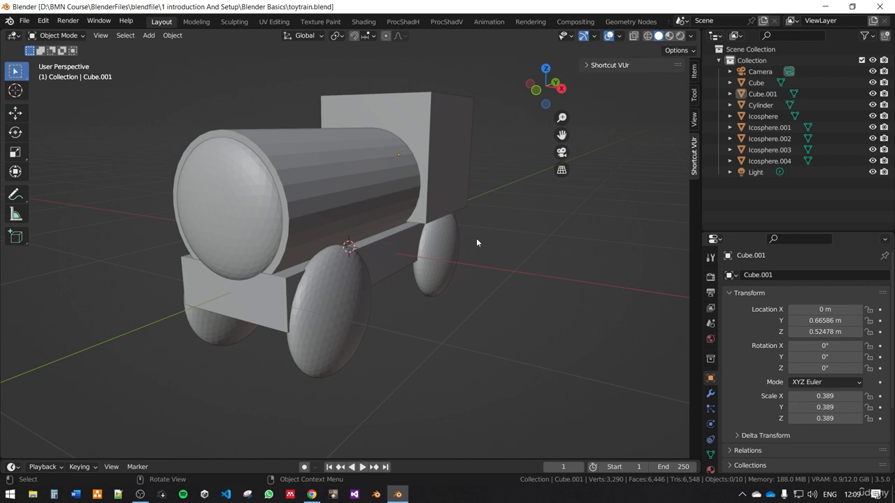
middle_click_drag(520, 276, 569, 319)
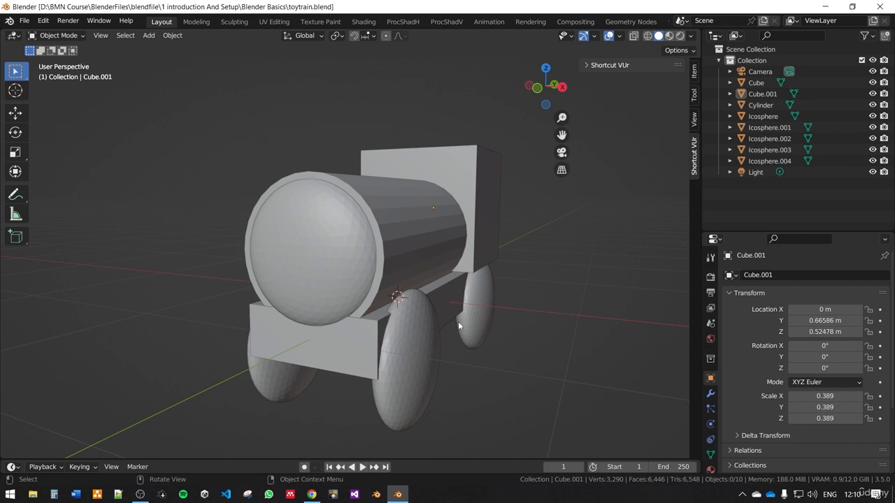
middle_click_drag(516, 330, 496, 331)
scroll(495, 330, "up", 2)
middle_click_drag(429, 321, 529, 328, "shift")
scroll(514, 315, "up", 1)
scroll(513, 315, "down", 1)
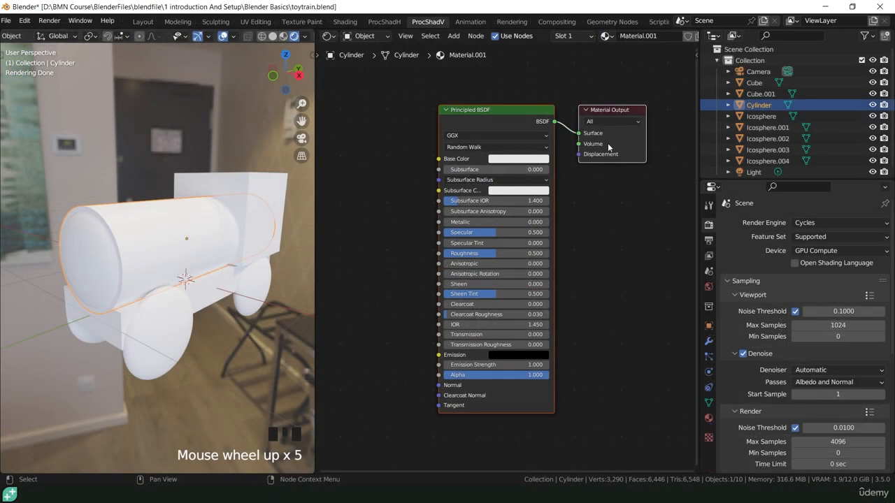
Make the boiler material polished chrome: Metallic 1.000, Roughness 0.147.
scroll(465, 243, "up", 5)
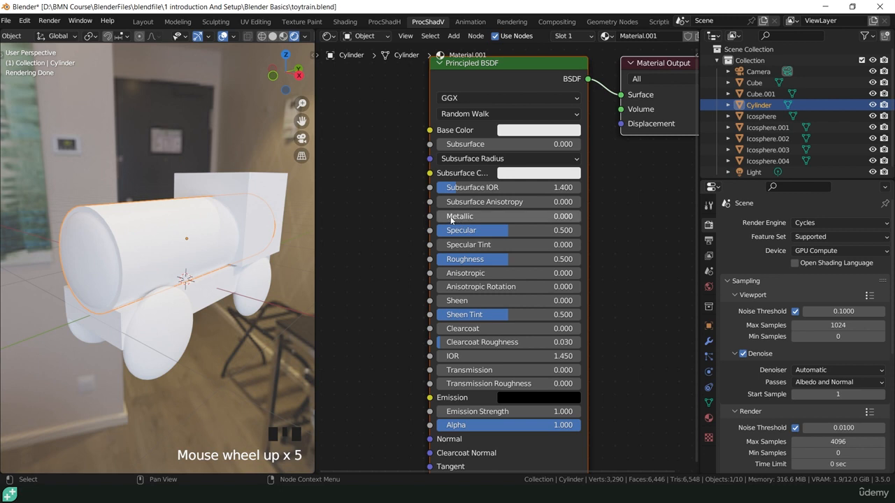
left_click_drag(453, 218, 582, 217)
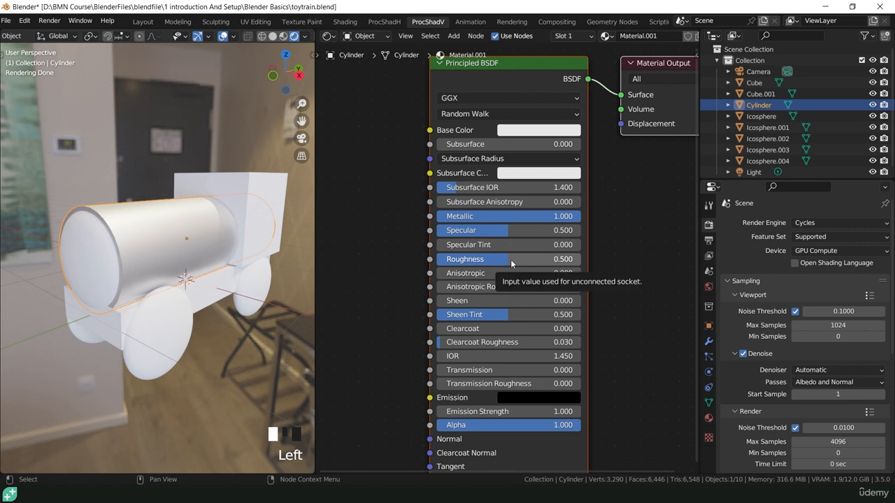
left_click_drag(510, 262, 458, 262)
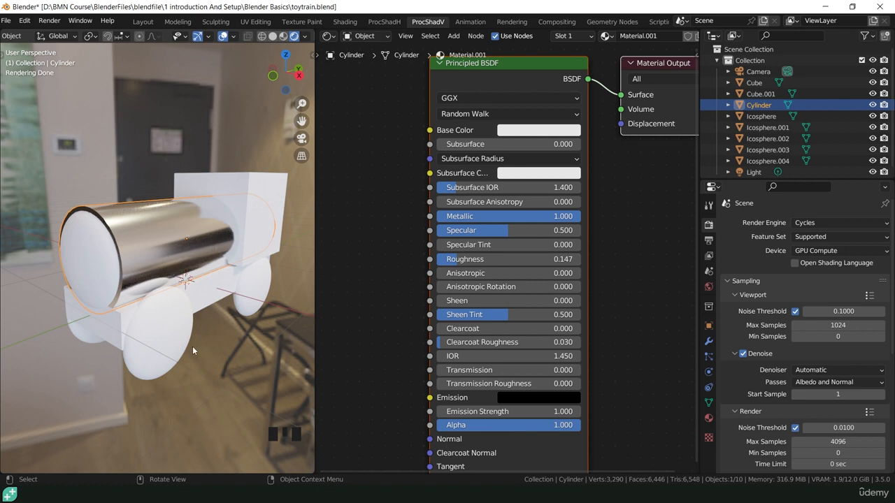
left_click(92, 237)
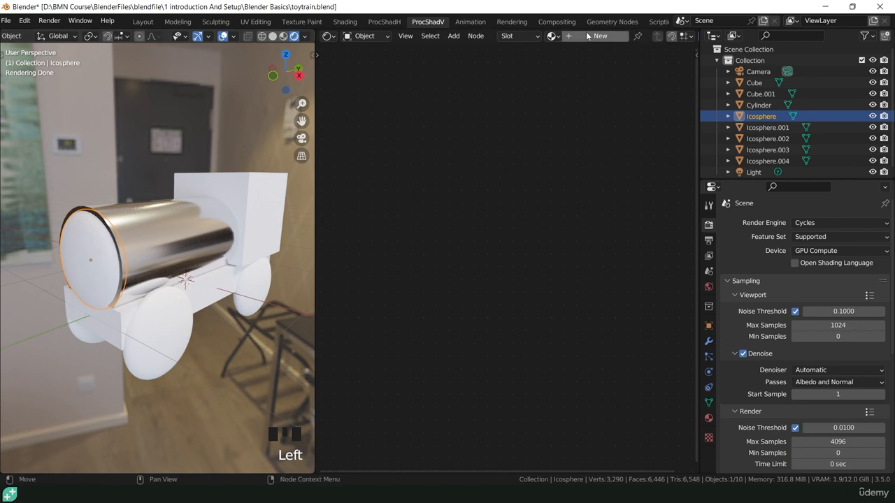
Assign the cylinder's Material.001 to the boiler's front Icosphere cap.
left_click(552, 35)
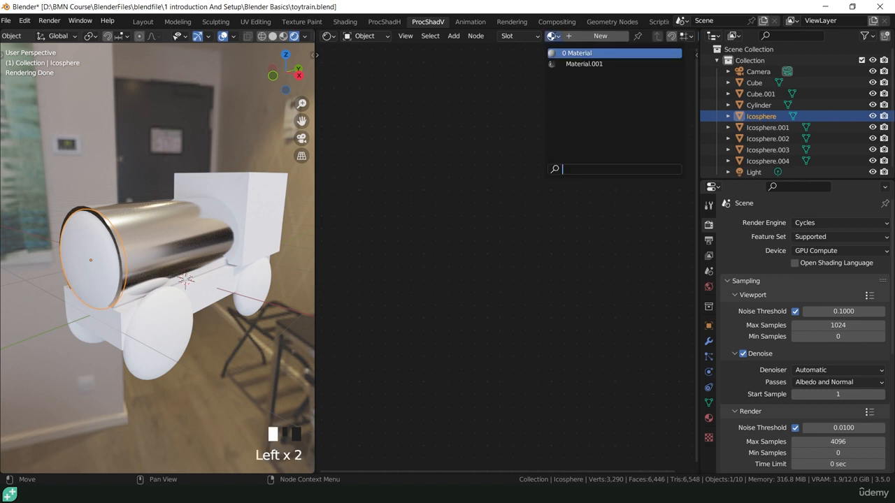
left_click(559, 64)
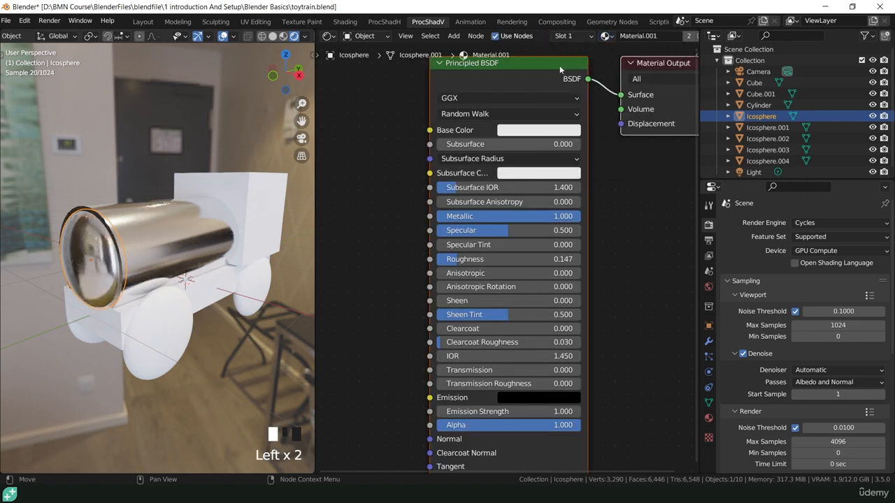
left_click(371, 214)
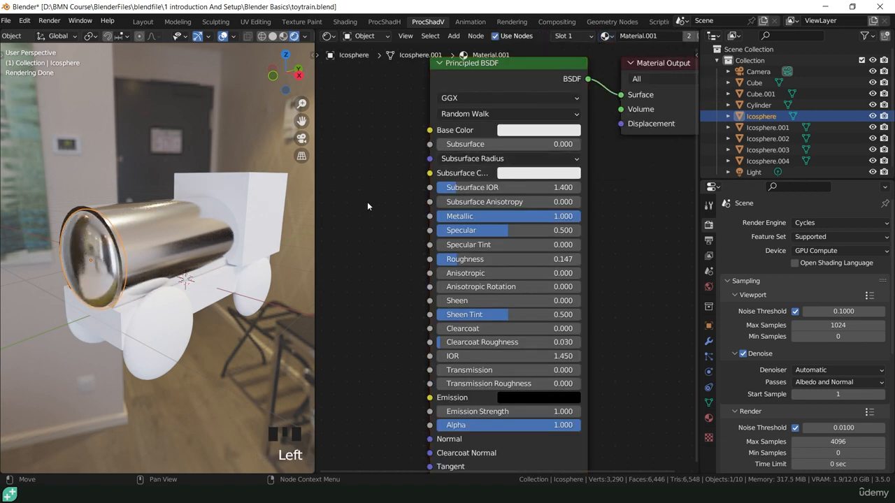
left_click(121, 244)
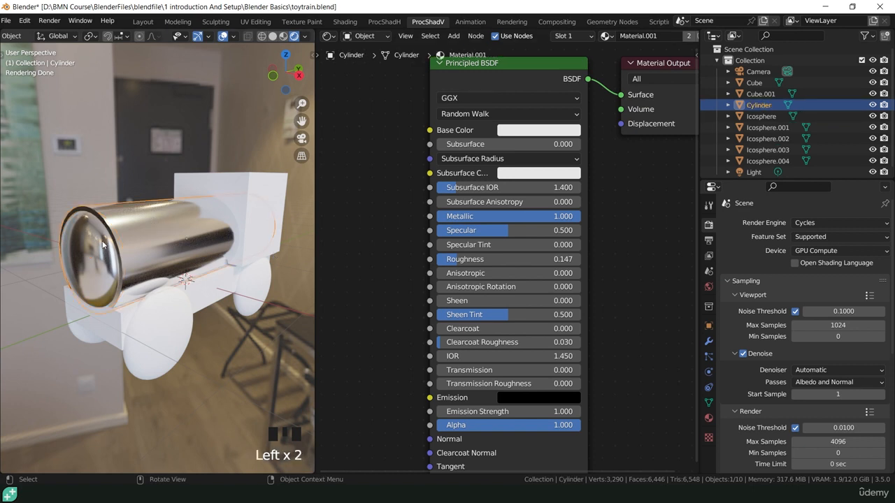
left_click(92, 244)
left_click(148, 220)
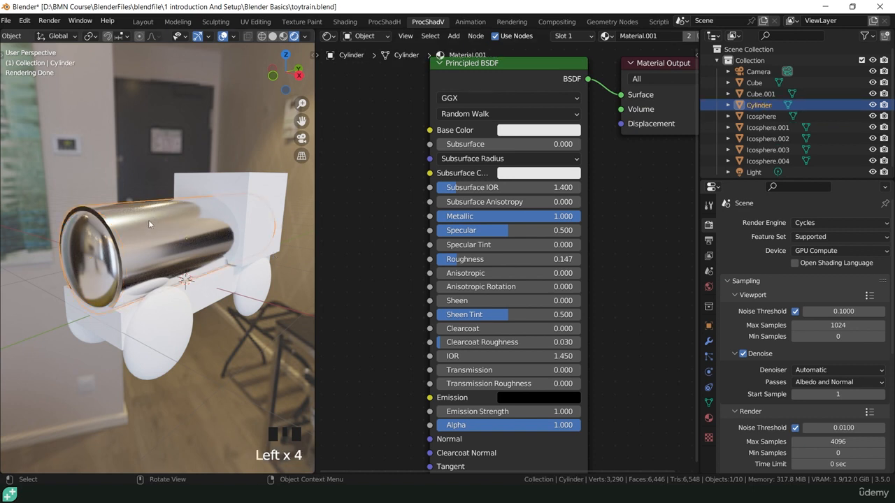
left_click(101, 253)
left_click(102, 253)
Rename the shared chrome material to ShinyMetal.
double_click(630, 35)
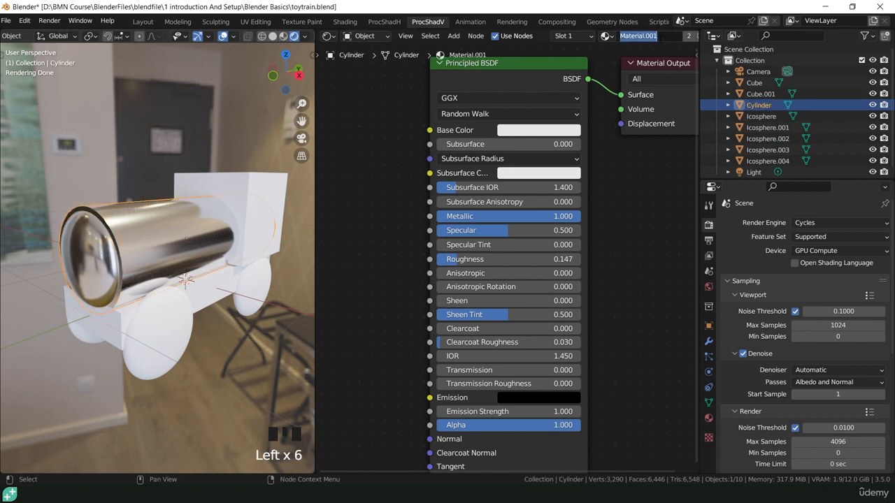
type("ShinyMetal")
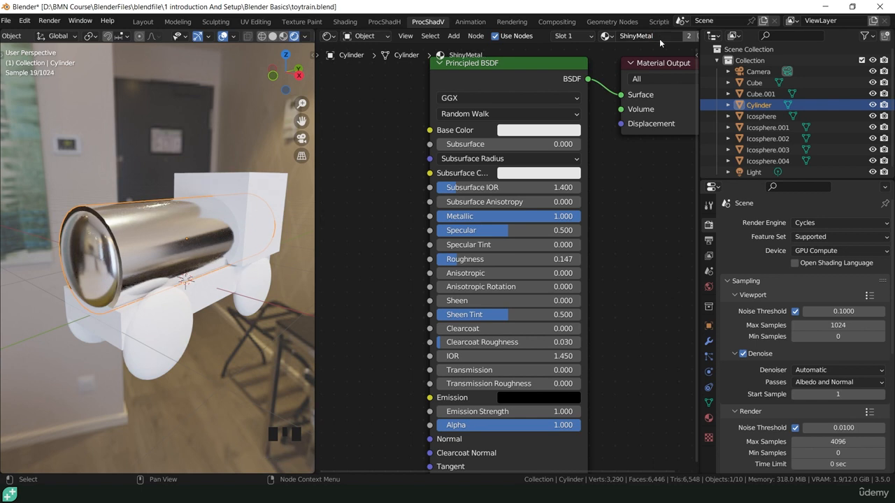
left_click(424, 320)
left_click(351, 277)
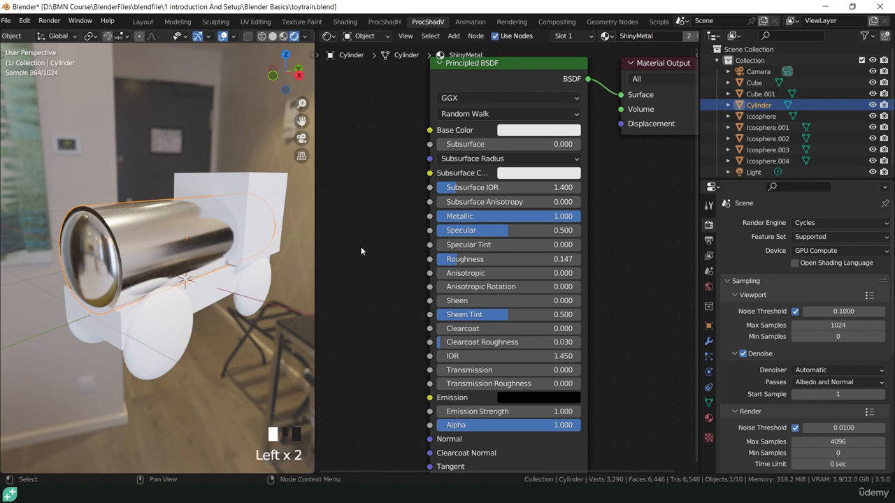
left_click(247, 187)
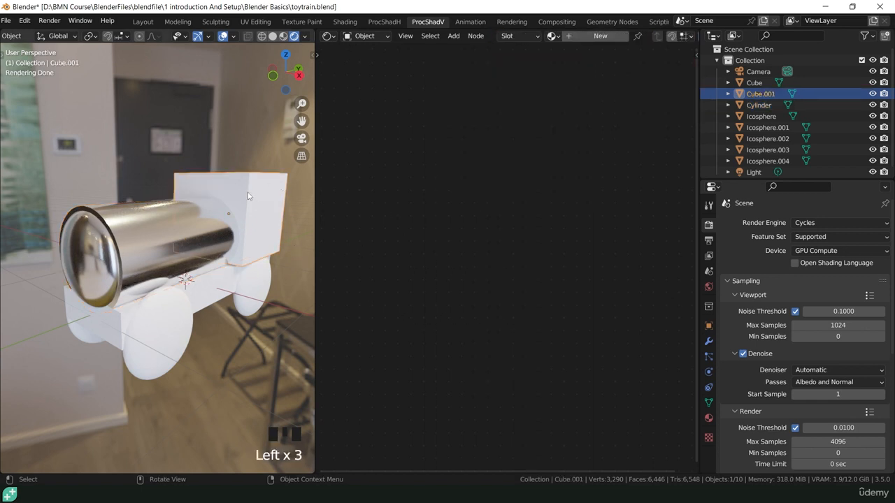
Create a new material for the cab named Redplastic.
left_click(575, 38)
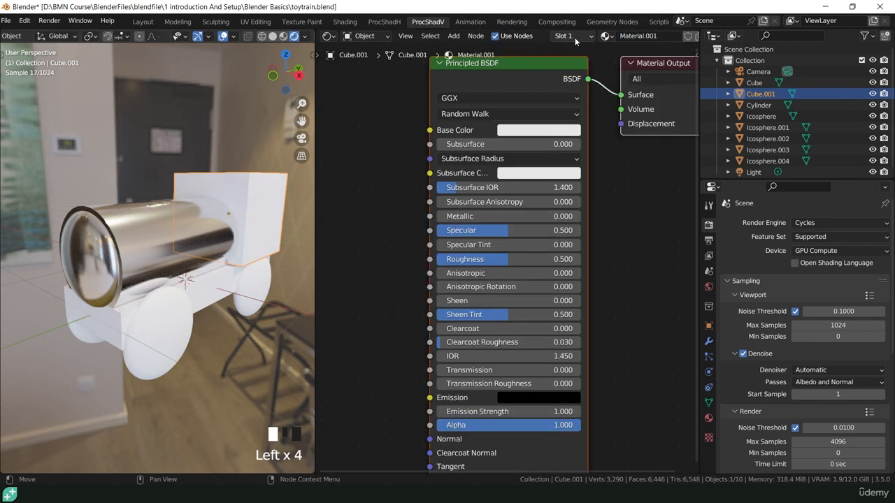
double_click(638, 35)
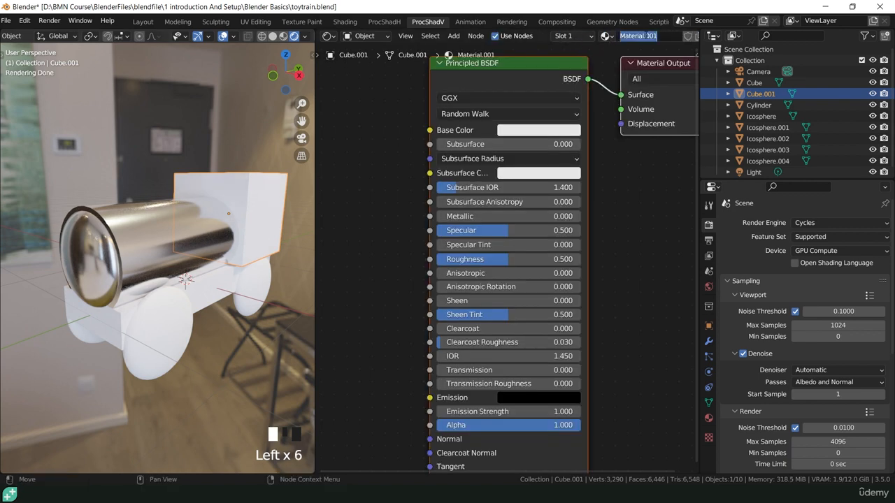
type("Redplastic")
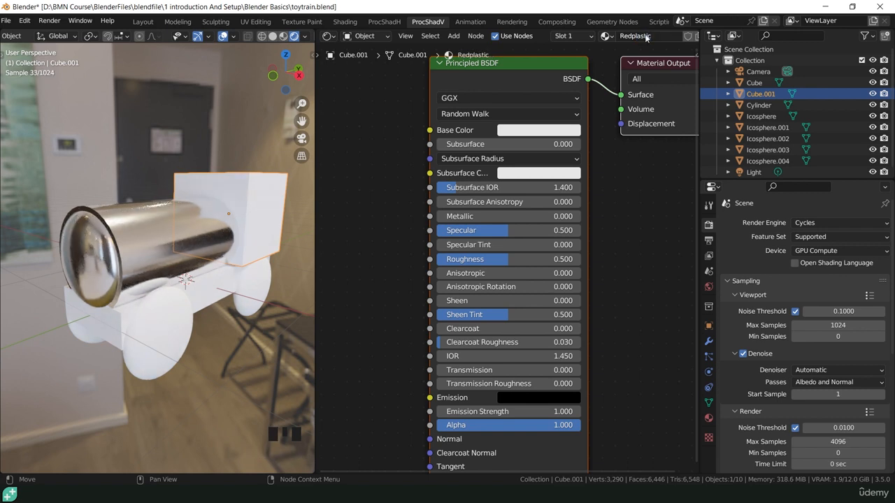
key("Return")
Set the Redplastic base colour to red and Roughness to 0.140.
left_click(539, 131)
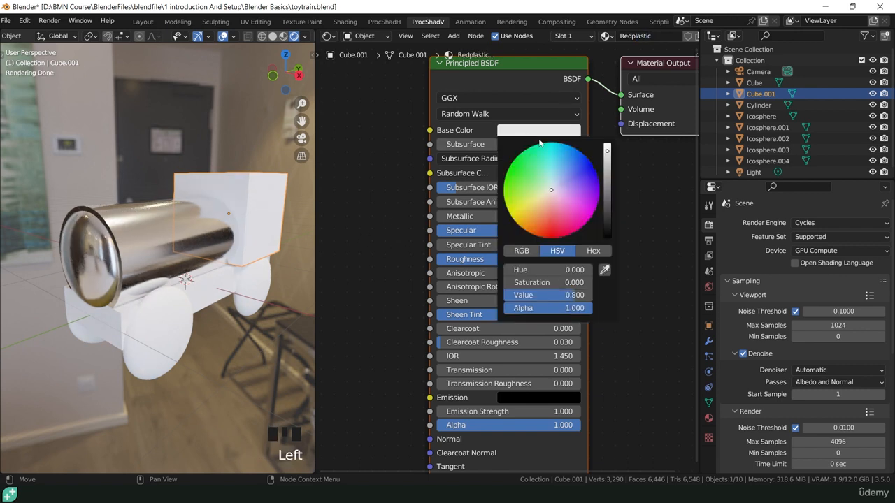
left_click_drag(553, 197, 553, 239)
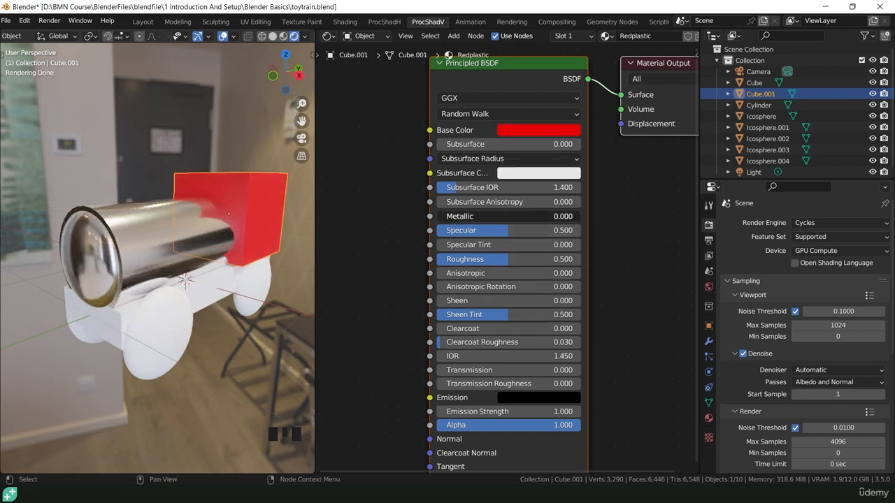
mouse_move(455, 216)
left_mouse_down()
mouse_move(580, 216)
mouse_move(441, 216)
left_mouse_up()
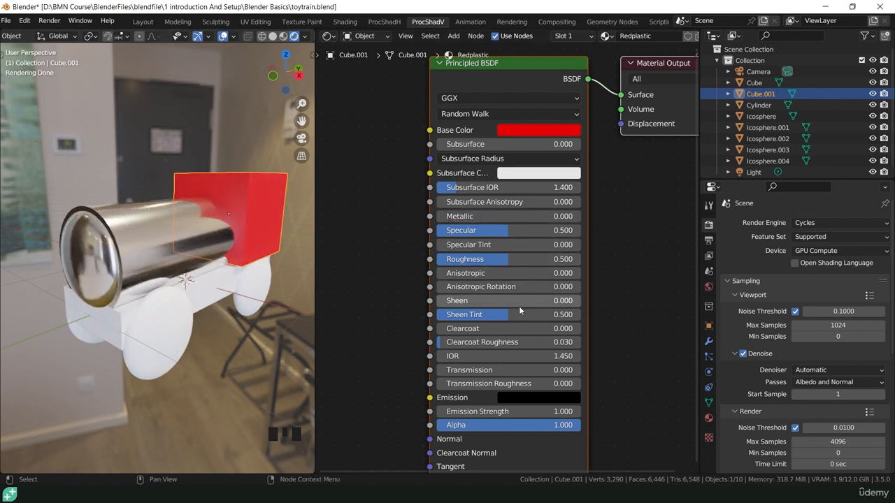
left_click_drag(508, 263, 456, 264)
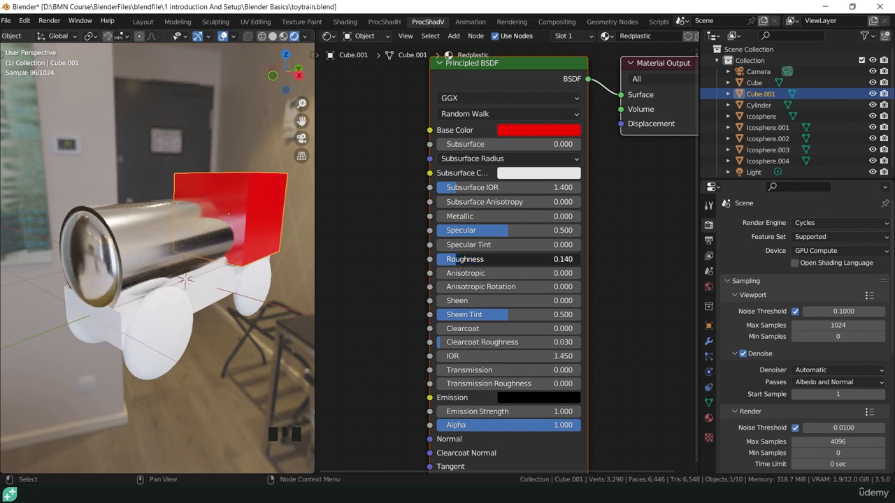
left_click(677, 324)
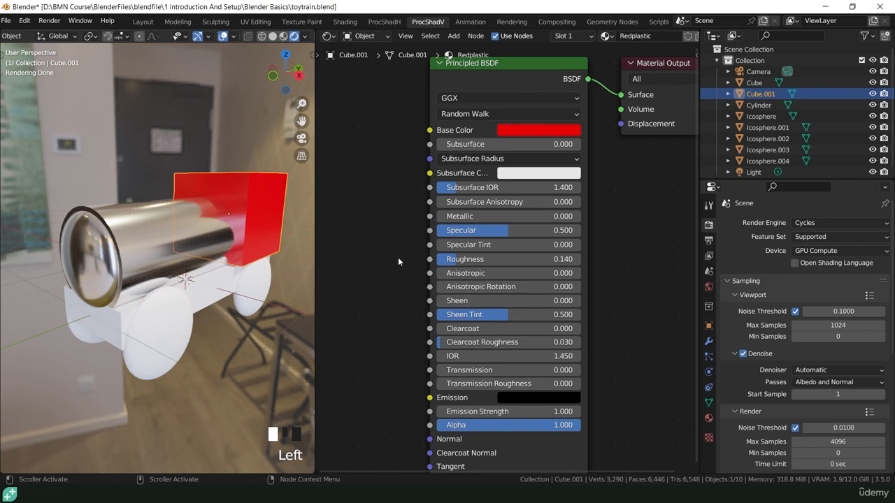
left_click(384, 279)
Give the front wheel a new material named BlackWheel.
left_click(261, 286)
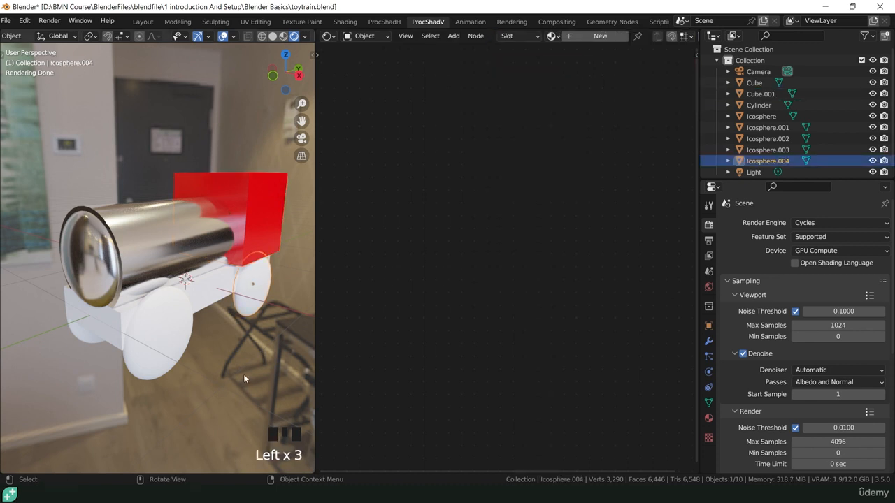
left_click(188, 322)
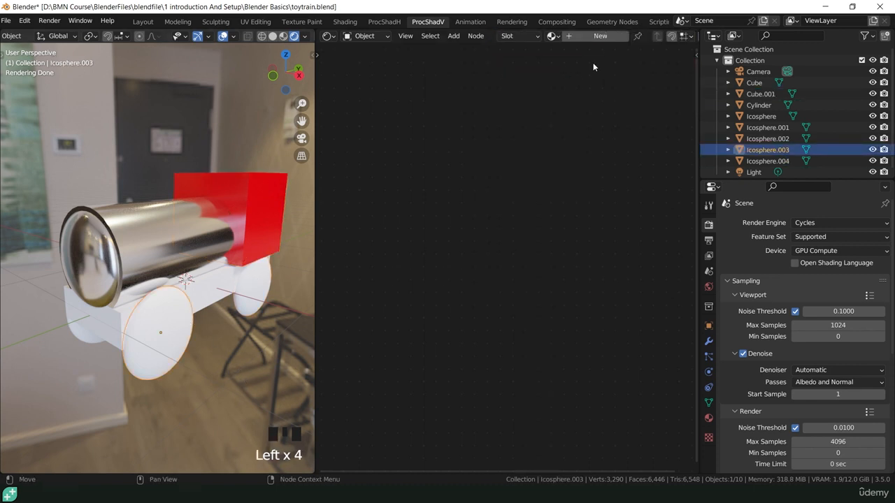
left_click(585, 35)
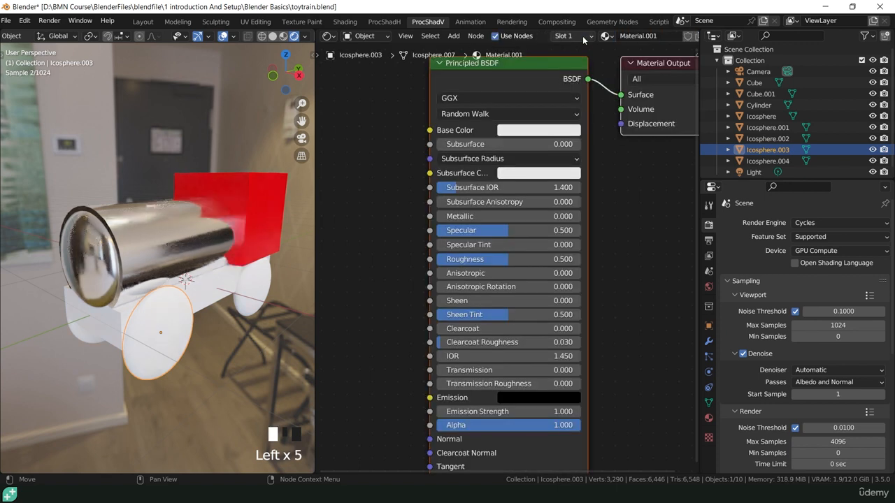
left_click(638, 36)
type("Bla")
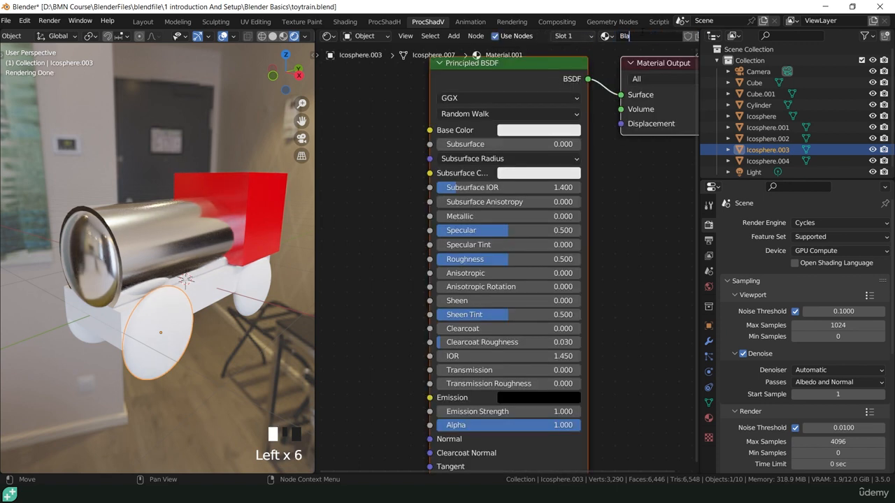
type("ckWheel")
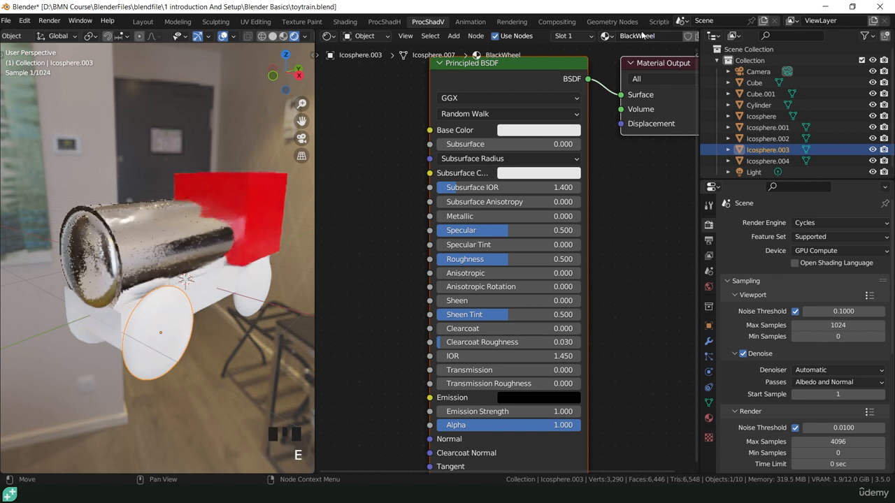
key("Return")
Set BlackWheel's base colour to black and Roughness to about 0.85.
left_click(500, 130)
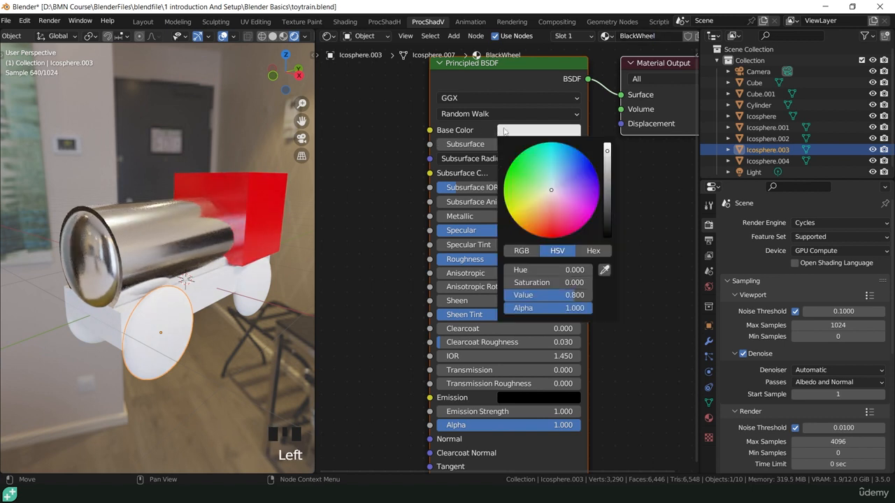
left_click_drag(613, 159, 607, 233)
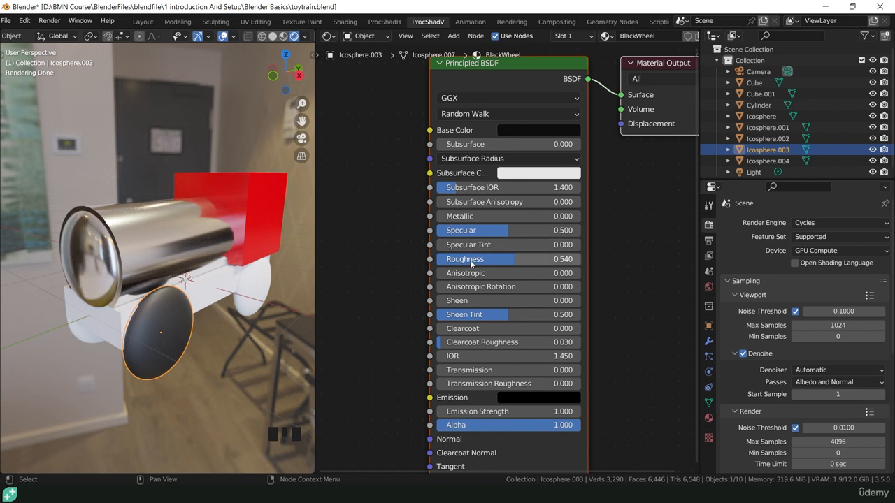
left_click_drag(471, 265, 558, 263)
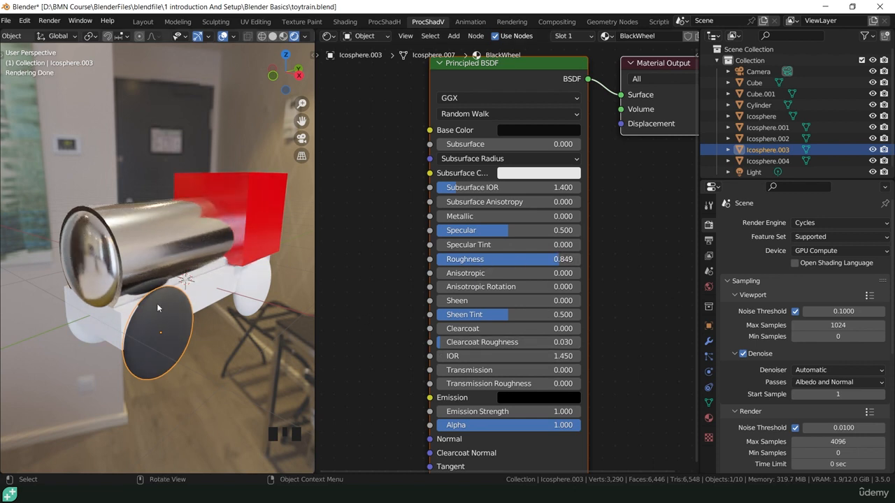
left_click(248, 297)
middle_click_drag(204, 318, 290, 294)
Select all the wheels, with the black wheel as the active object.
left_click(210, 305)
middle_click_drag(210, 306, 127, 291, "shift")
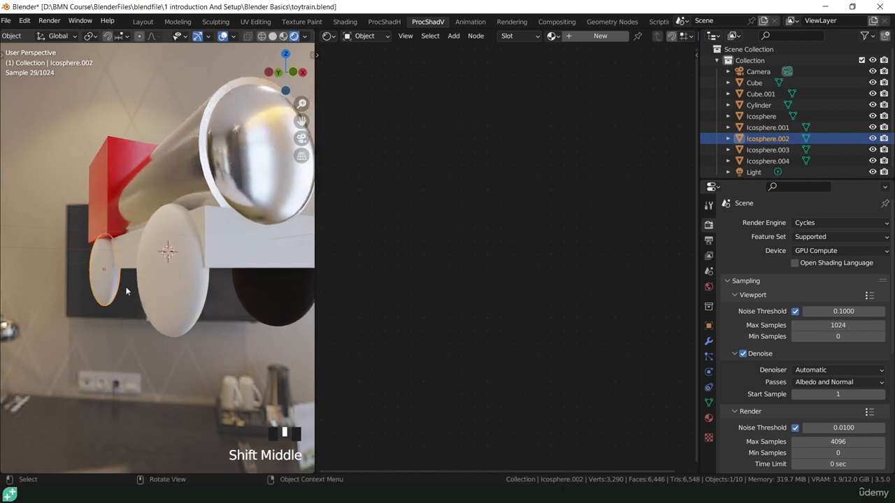
left_click(158, 305, "shift")
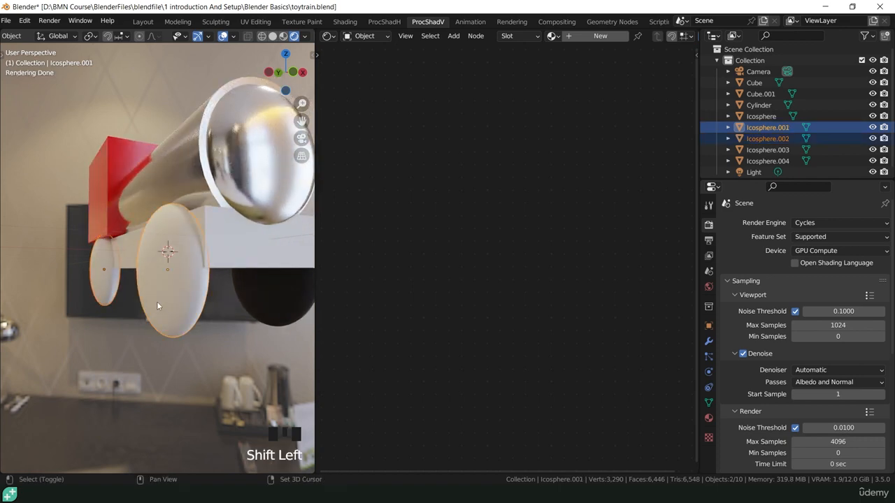
middle_click_drag(223, 313, 207, 308, "shift")
left_click(206, 308, "shift")
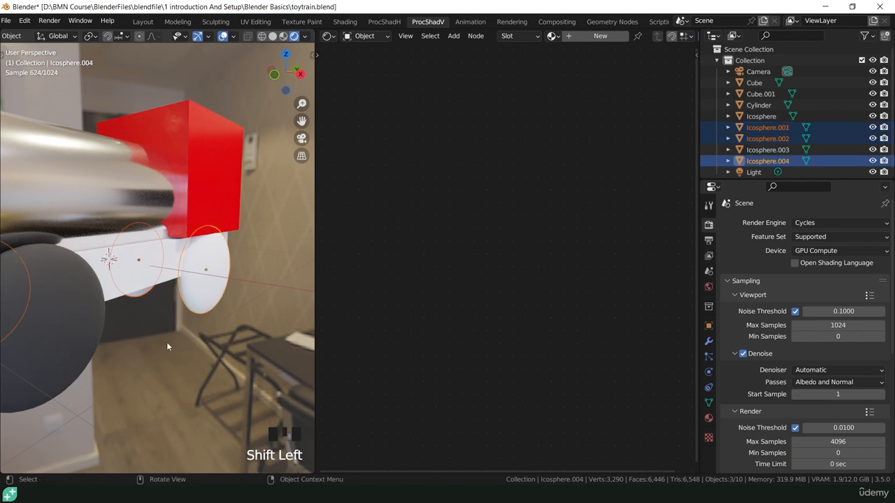
scroll(161, 343, "down", 2)
middle_click_drag(161, 343, 191, 330, "shift")
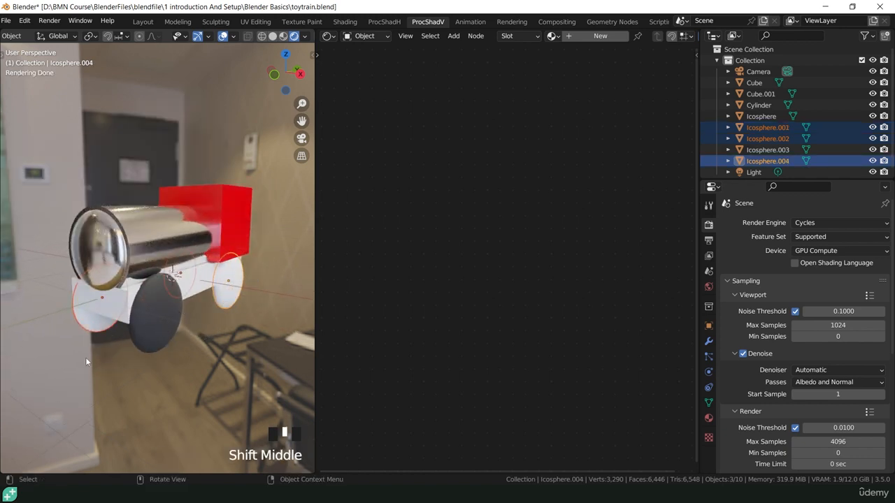
left_click(161, 328, "shift")
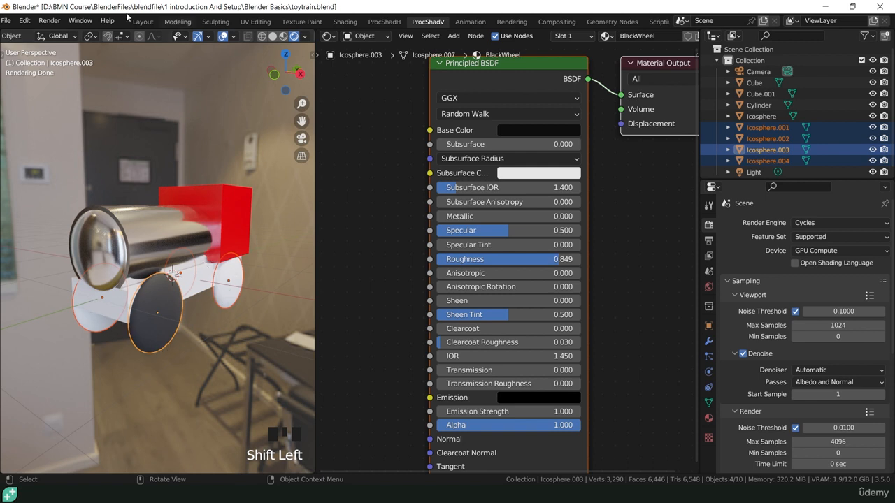
Link the BlackWheel material from the active wheel to all selected wheels.
scroll(76, 38, "up", 5)
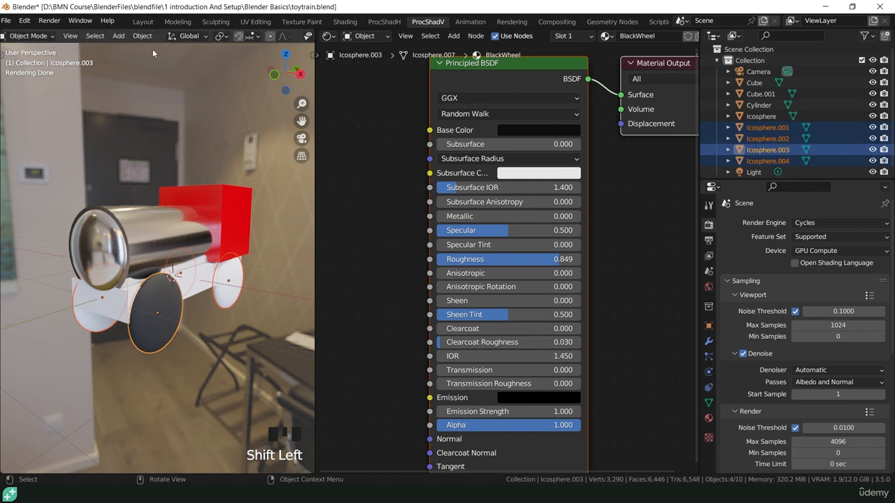
left_click(141, 36)
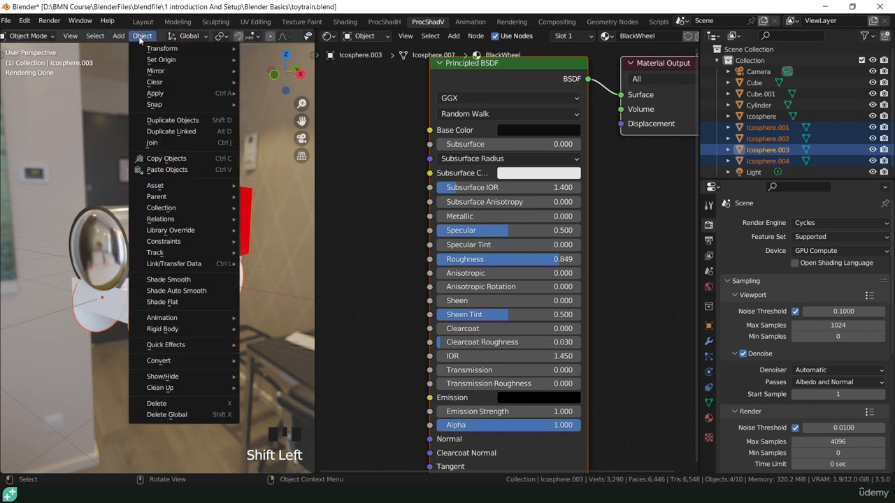
mouse_move(142, 266)
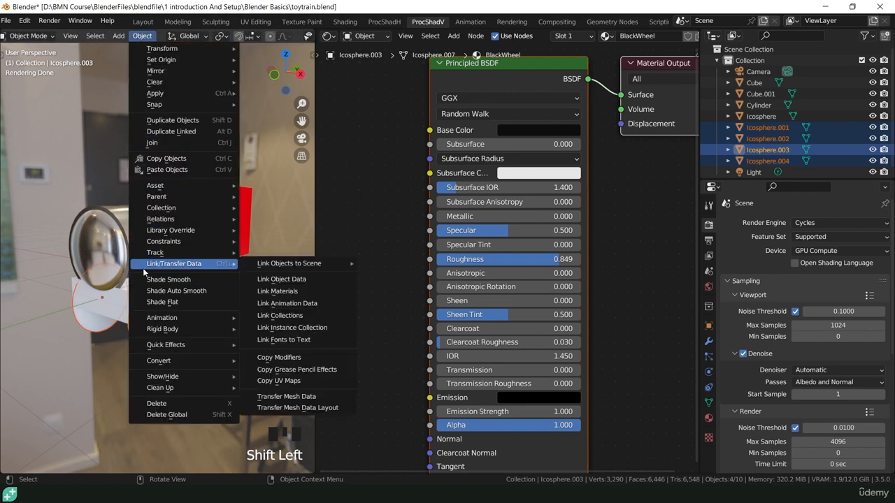
left_click(277, 292)
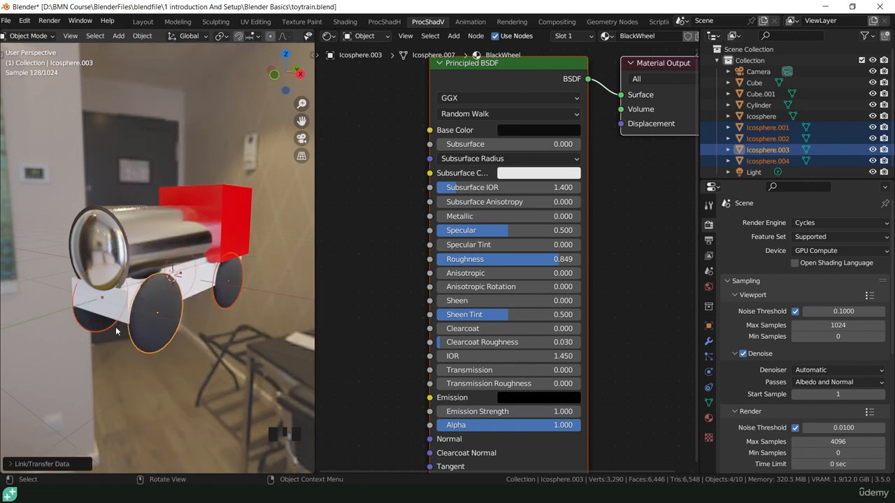
middle_click_drag(106, 319, 175, 214)
middle_click_drag(204, 344, 207, 362)
left_click(175, 260)
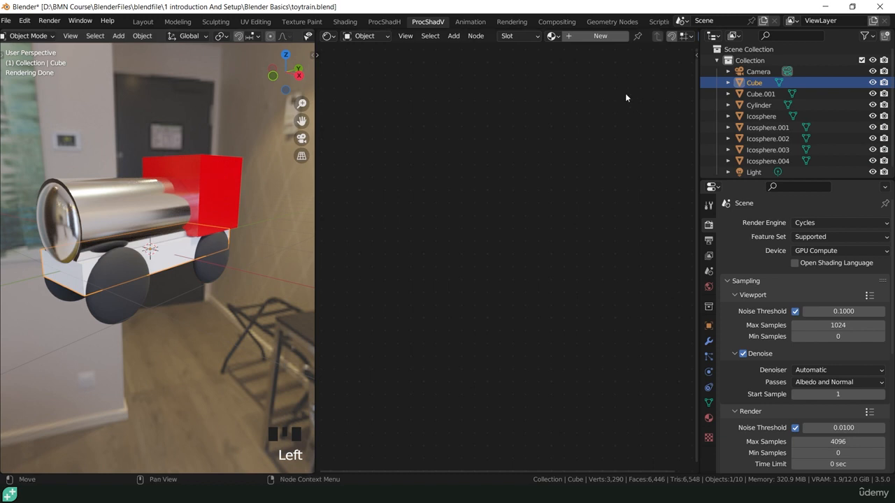
Give the base block a new material with cyan base colour and Roughness 0.158.
left_click(624, 36)
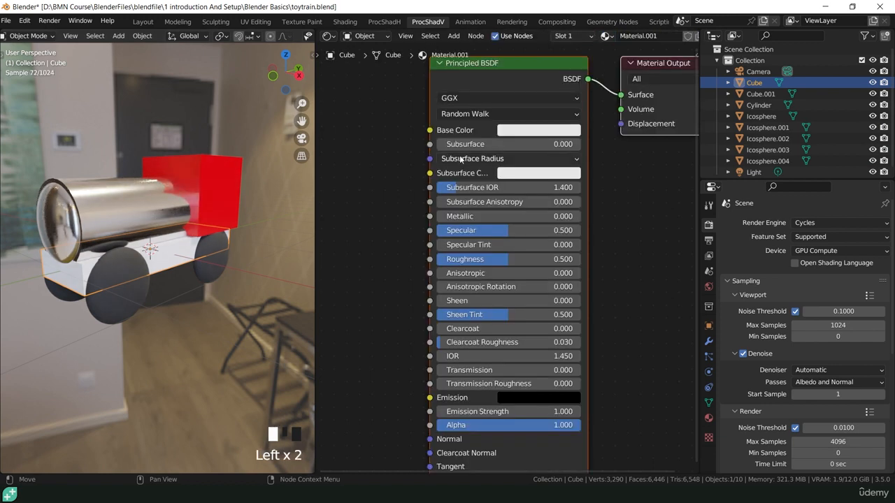
left_click(521, 131)
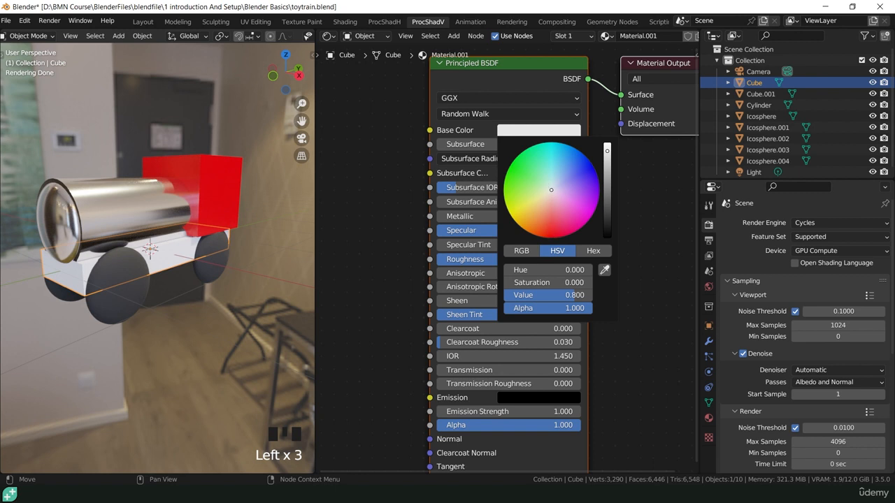
left_click(553, 145)
left_click(552, 149)
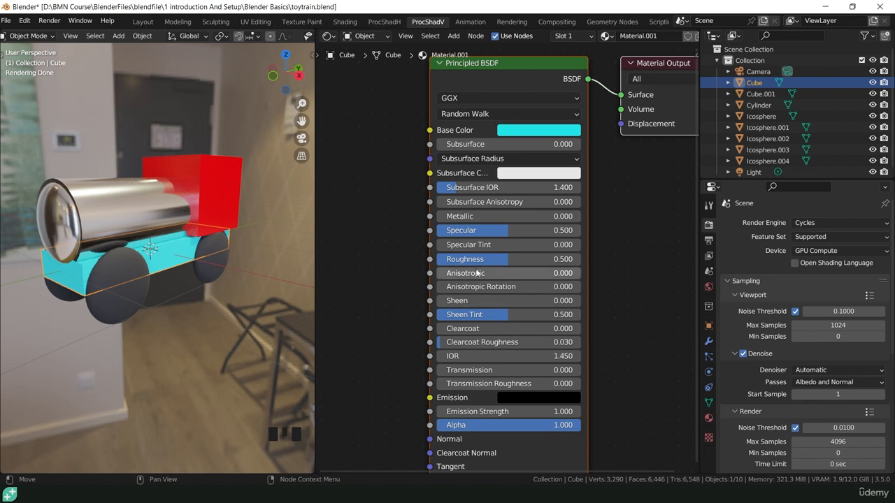
left_click_drag(501, 264, 452, 264)
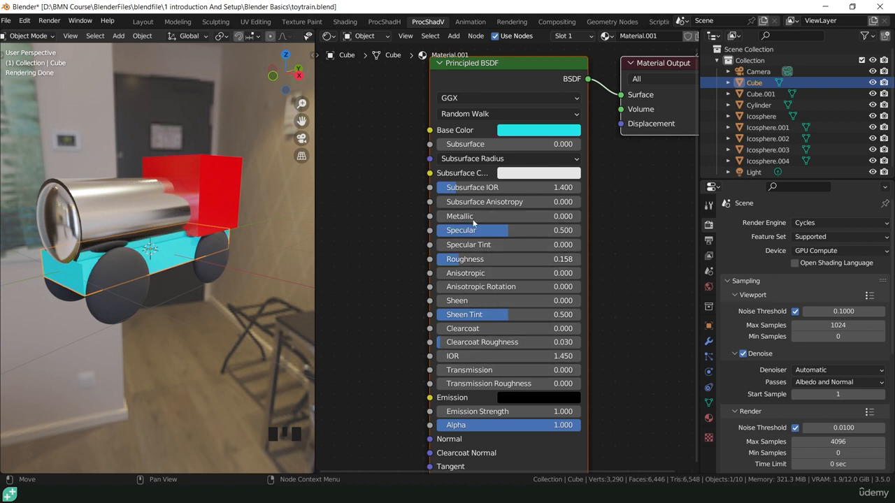
left_click(379, 176)
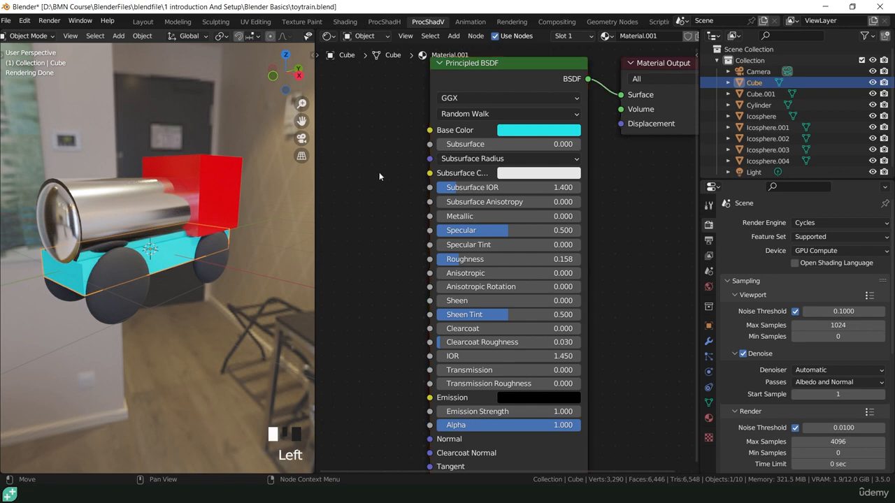
middle_click_drag(297, 237, 161, 206)
Hide the viewport navigation gizmos and overlays.
middle_click_drag(246, 35, 107, 33)
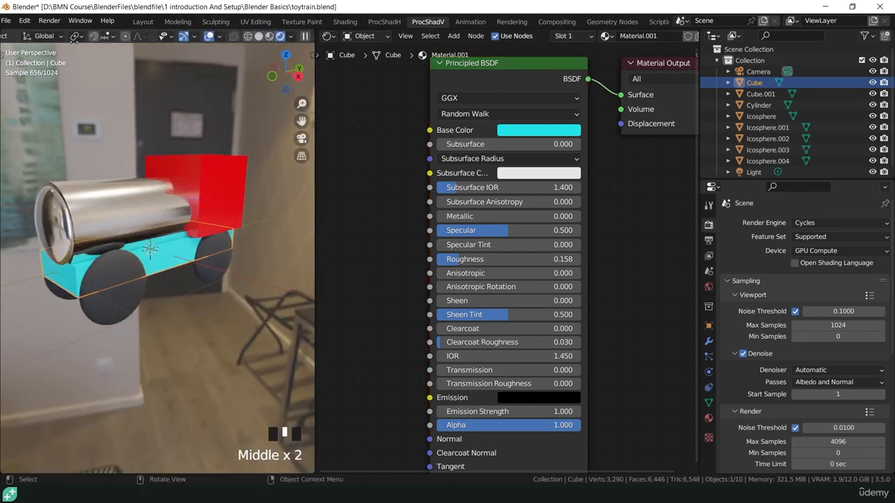
left_click(184, 37)
left_click(209, 37)
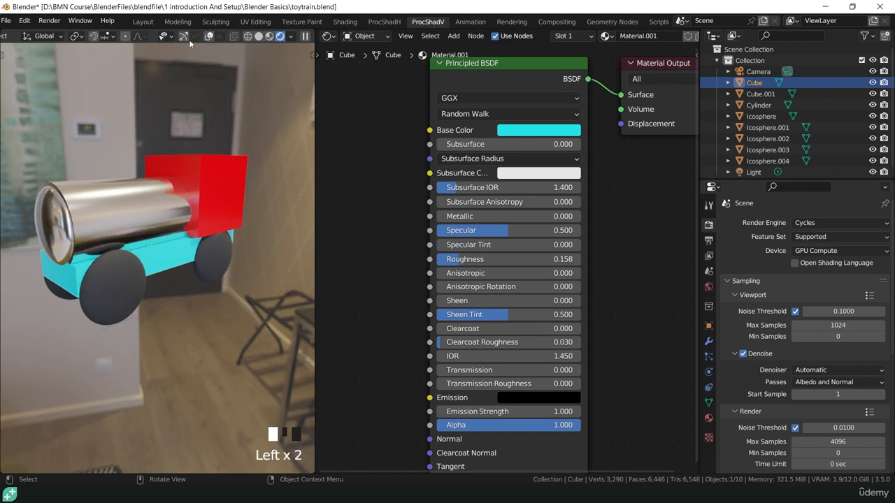
Zoom and orbit around the train, and shift and shrink the shader node view.
scroll(150, 272, "up", 4)
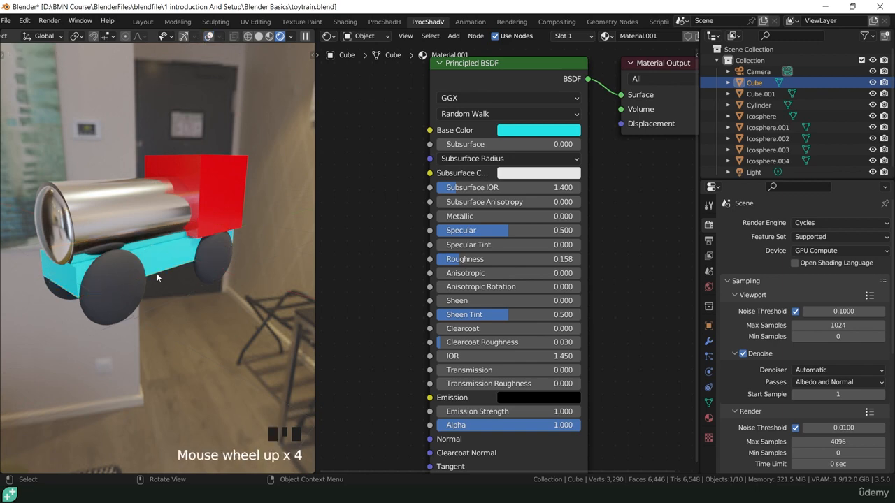
scroll(200, 284, "down", 2)
middle_click_drag(200, 266, 227, 293)
scroll(219, 307, "up", 1)
scroll(208, 309, "down", 3)
scroll(218, 292, "up", 2)
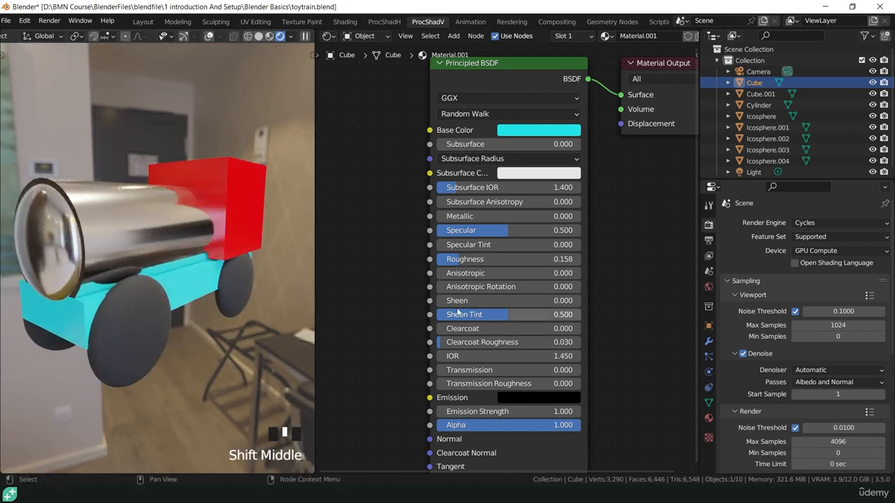
scroll(446, 314, "down", 2)
middle_click_drag(445, 315, 539, 308, "shift")
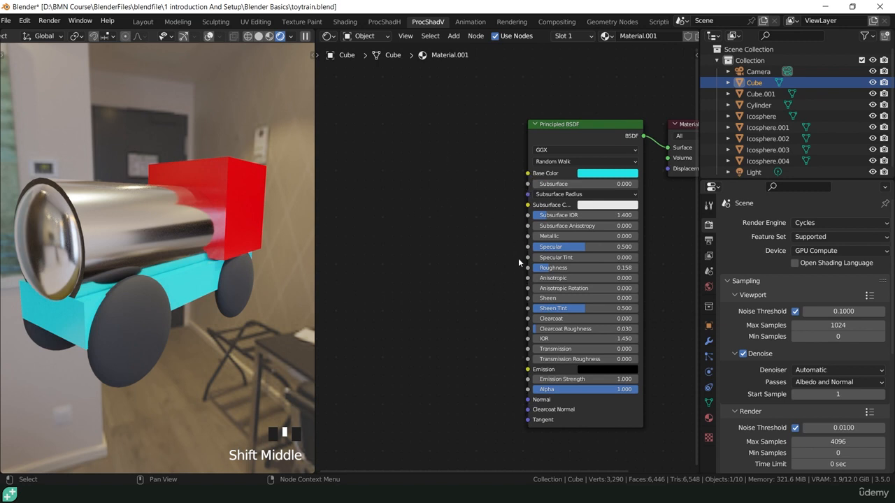
key("shift+a")
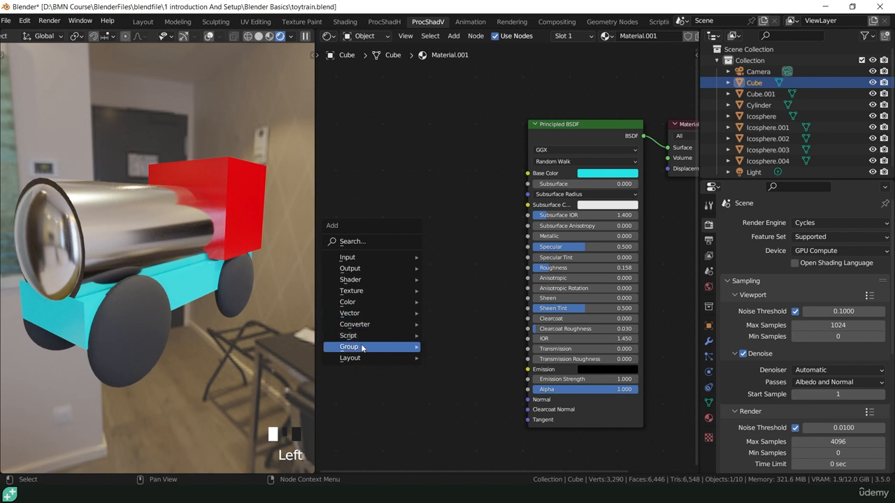
mouse_move(361, 351)
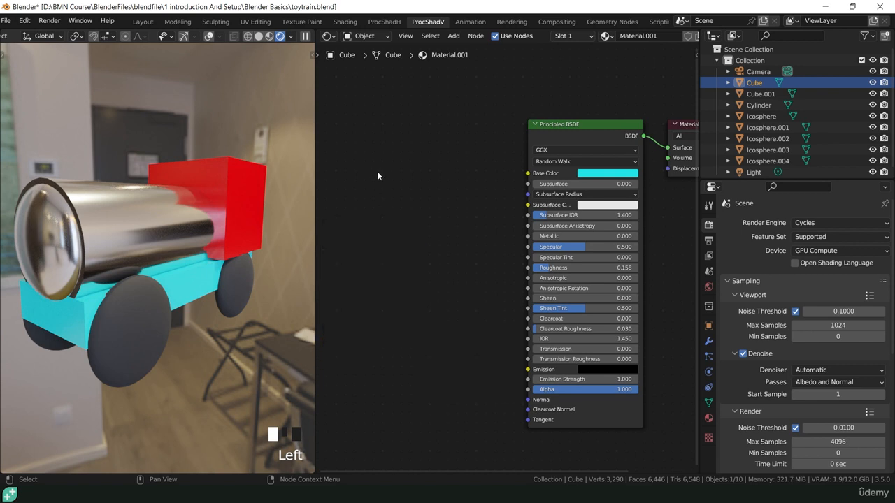